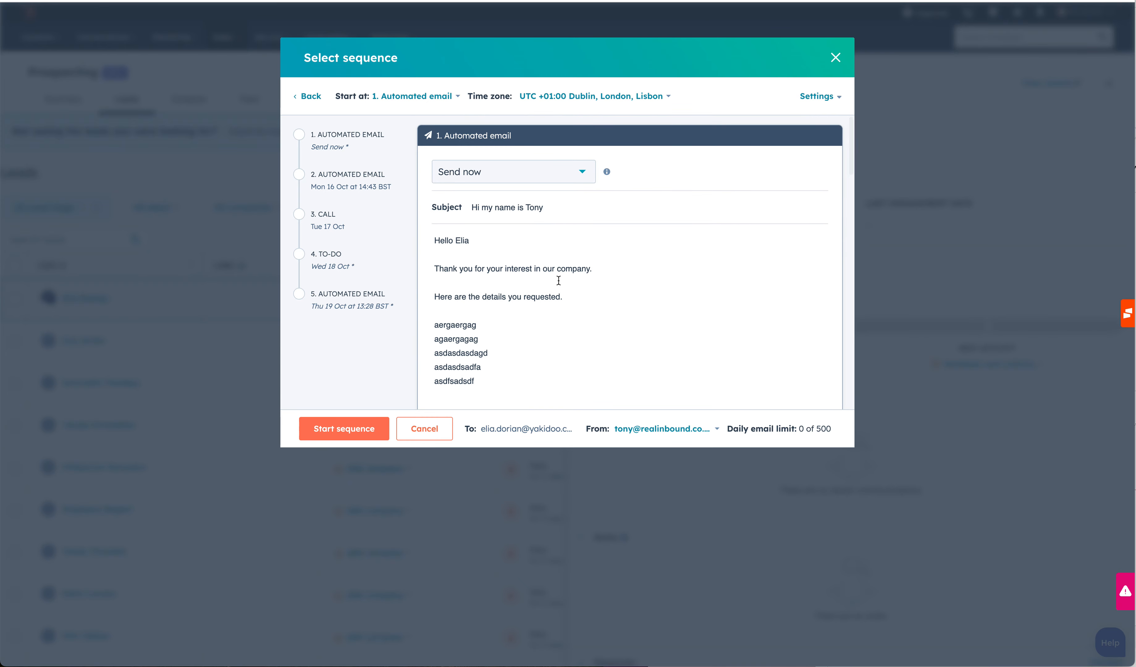
# Start the sequence for the first lead and close that lead's record panel.
pyautogui.scroll(-3, 598, 317)
pyautogui.scroll(3, 599, 319)
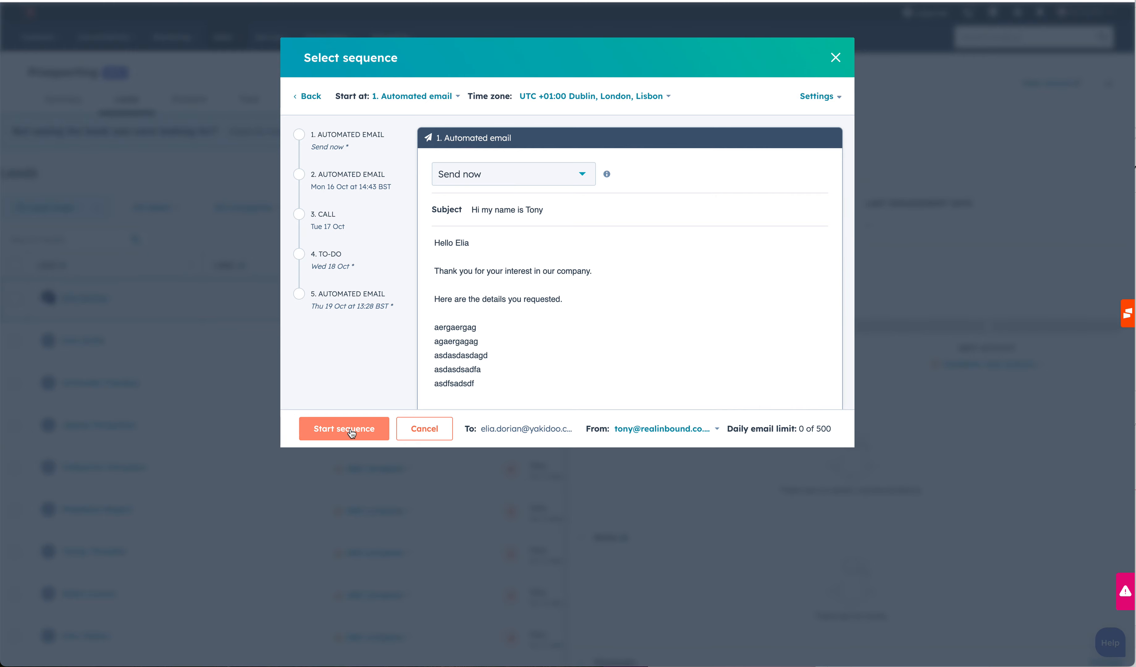
pyautogui.click(336, 427)
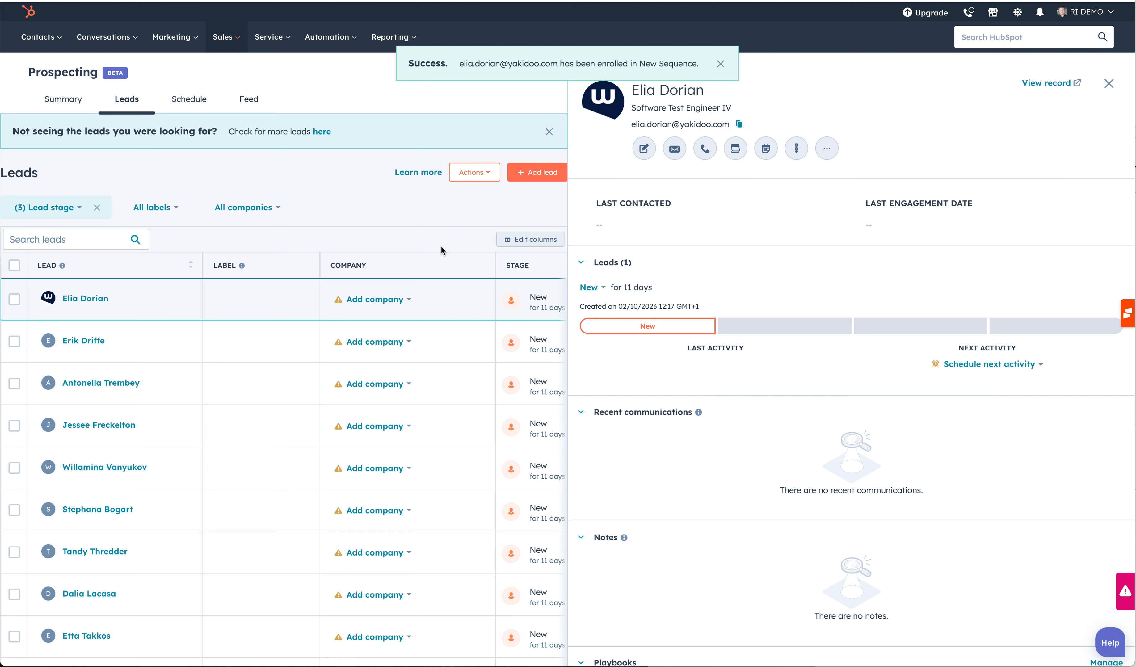
pyautogui.click(1110, 83)
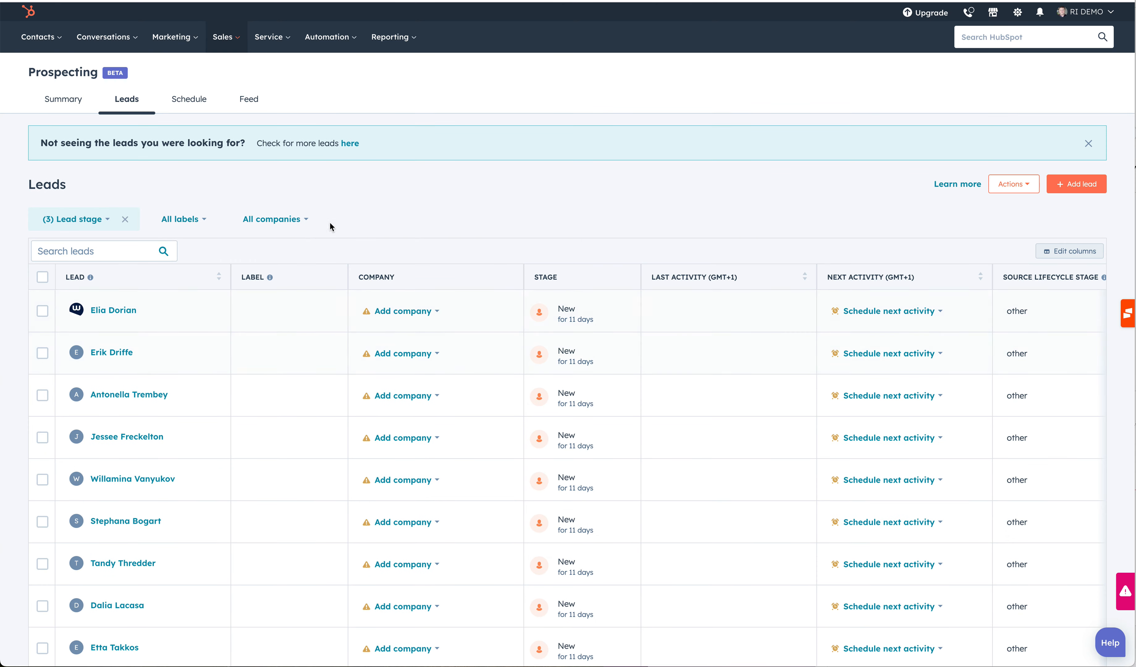
# Open the second lead's record and enroll it in the sequence, starting it right away.
pyautogui.click(97, 353)
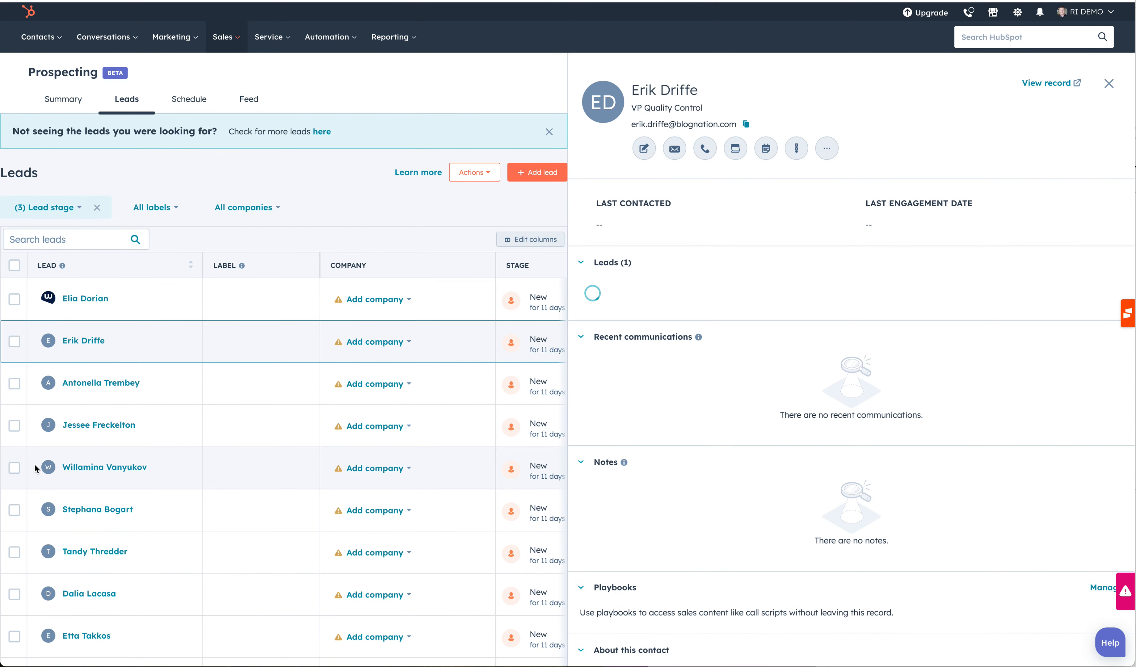
pyautogui.click(802, 154)
pyautogui.click(343, 173)
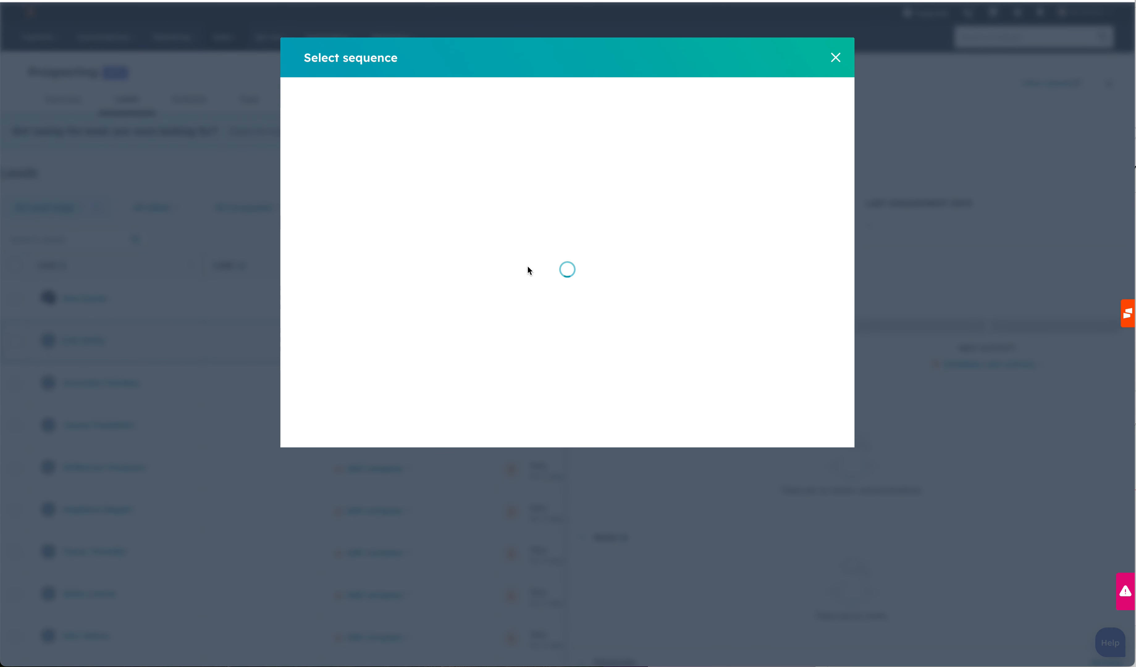
pyautogui.scroll(-10, 600, 275)
pyautogui.scroll(-10, 601, 277)
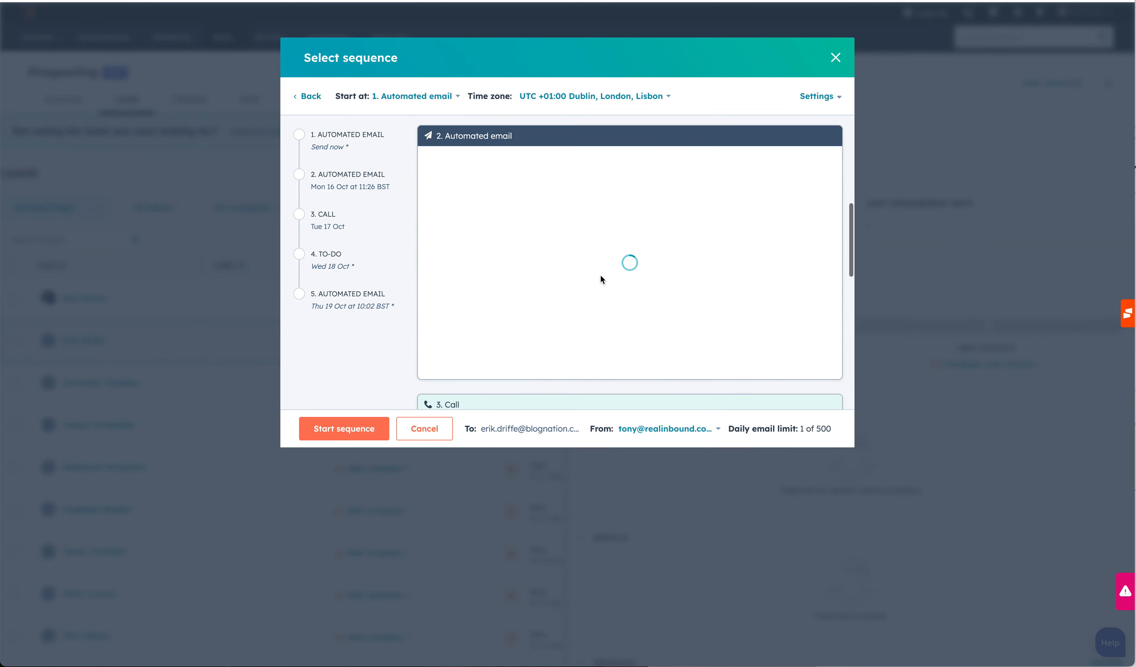
pyautogui.click(369, 428)
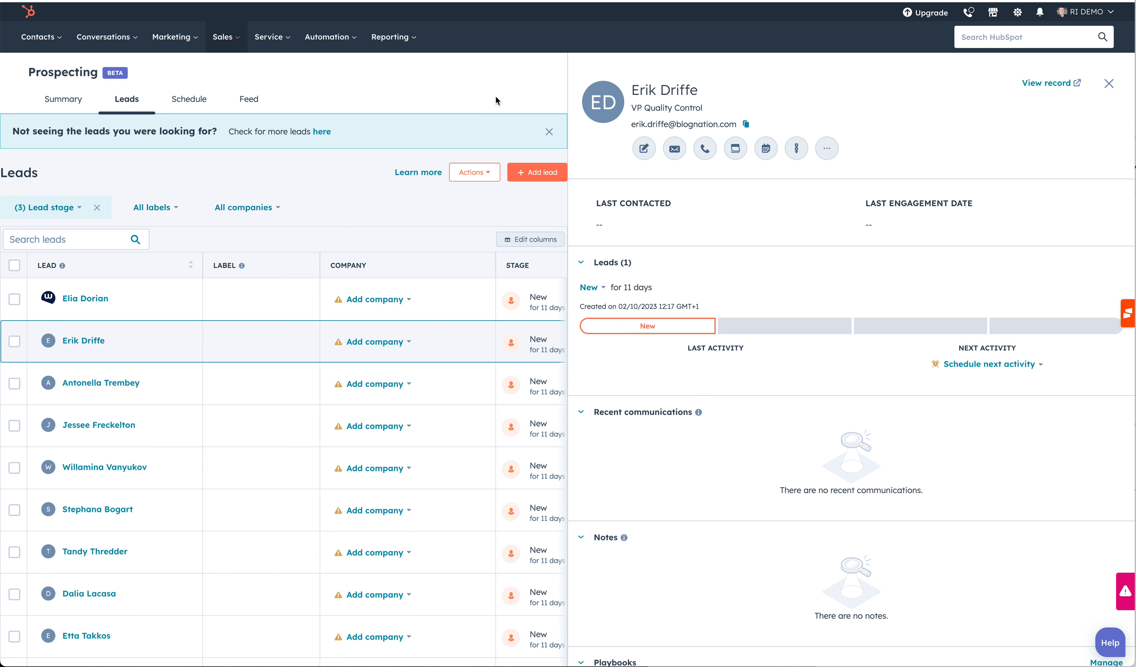
# Go to Sequences and create a new sequence starting from scratch after browsing the pre-made options.
pyautogui.click(339, 38)
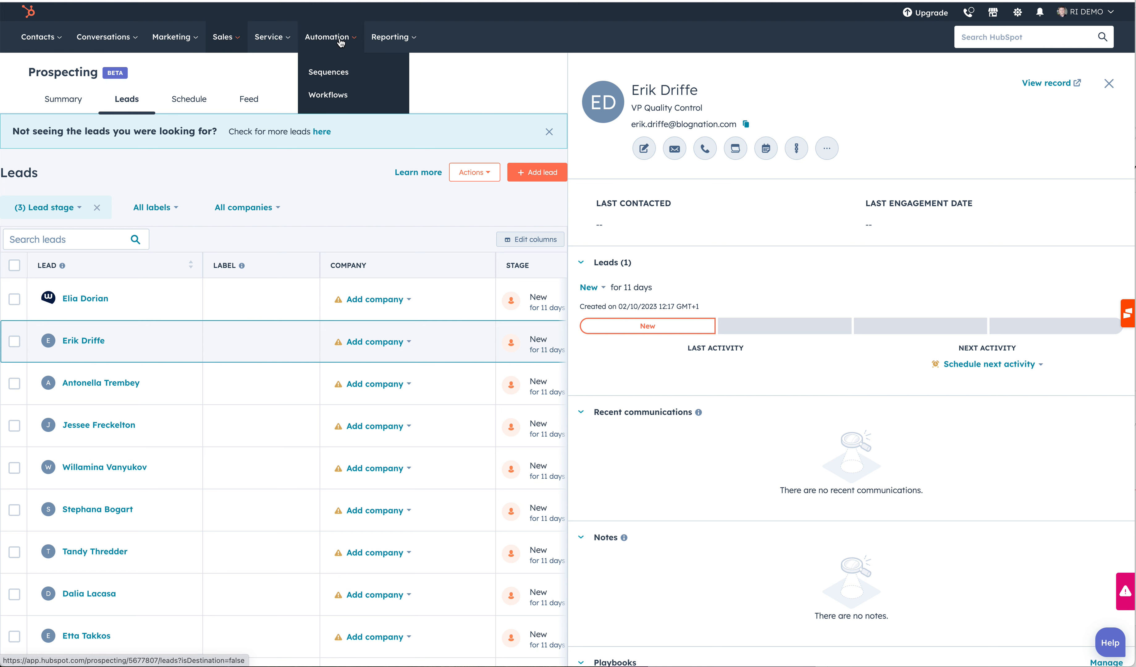
pyautogui.click(326, 73)
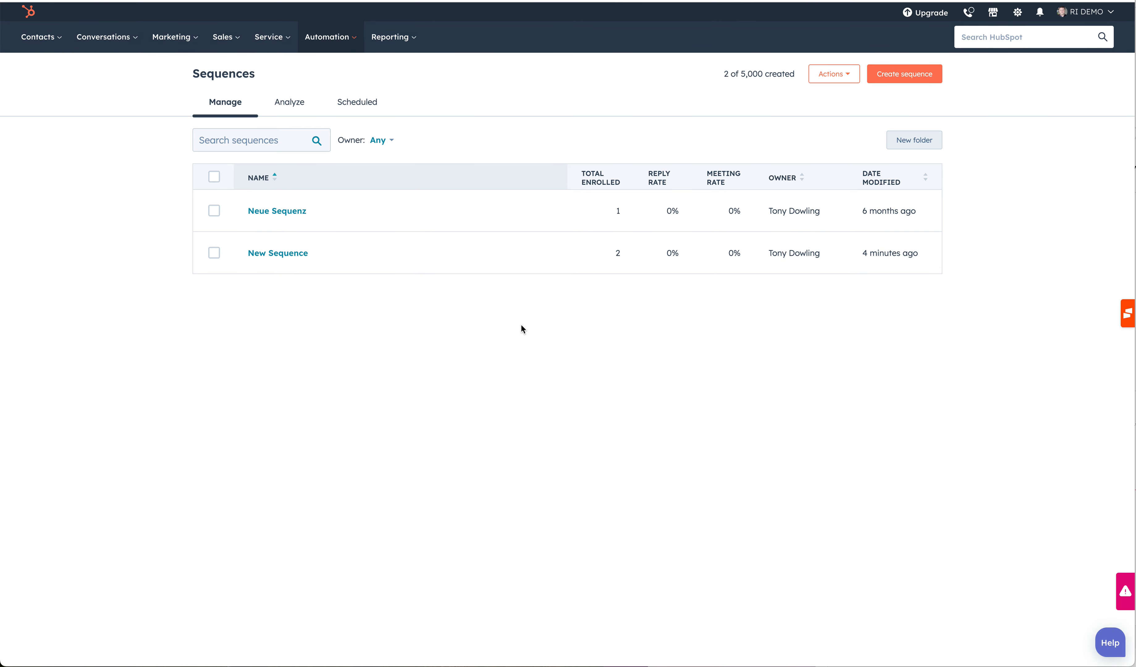
pyautogui.click(910, 75)
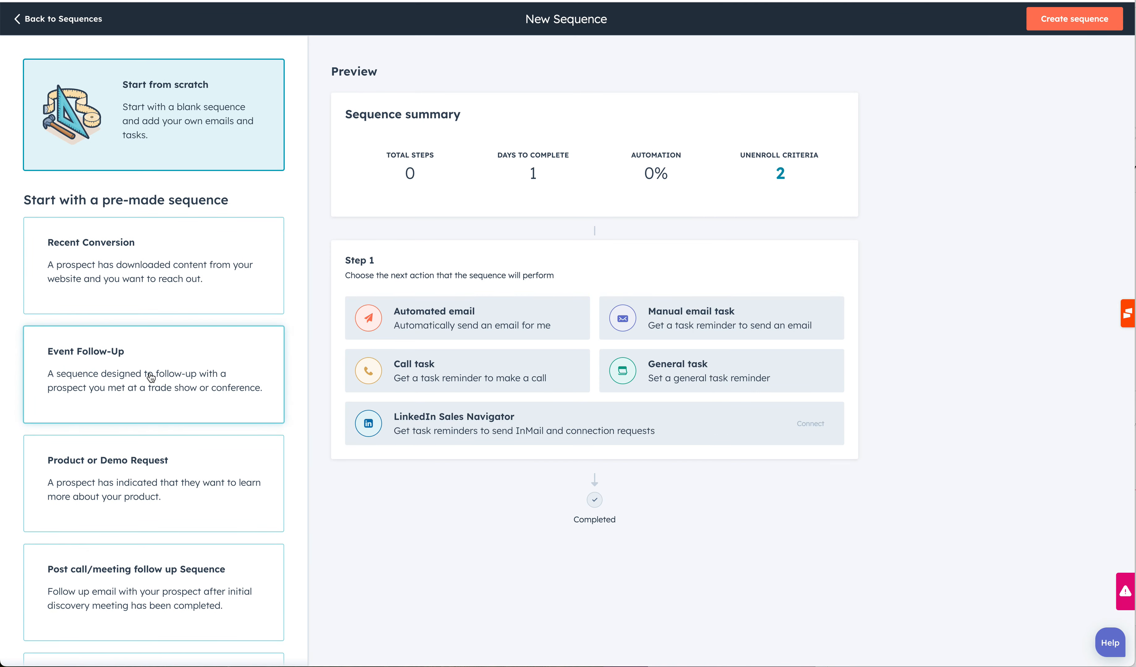
pyautogui.scroll(-10, 151, 378)
pyautogui.scroll(-2, 151, 378)
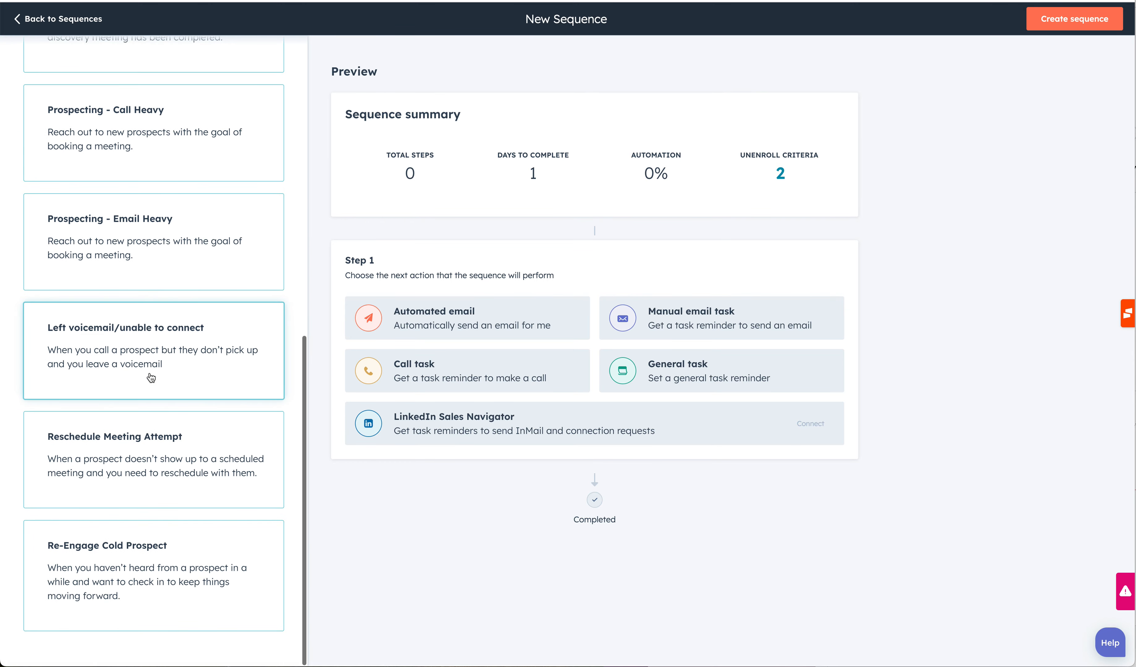
pyautogui.scroll(8, 151, 378)
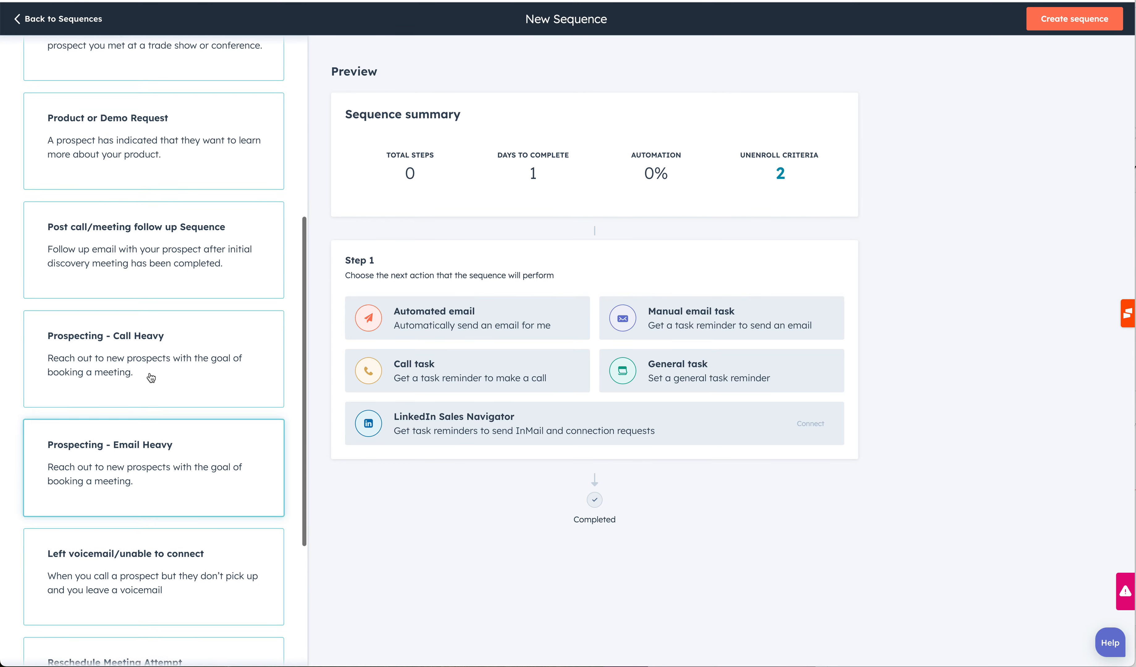
pyautogui.scroll(4, 151, 379)
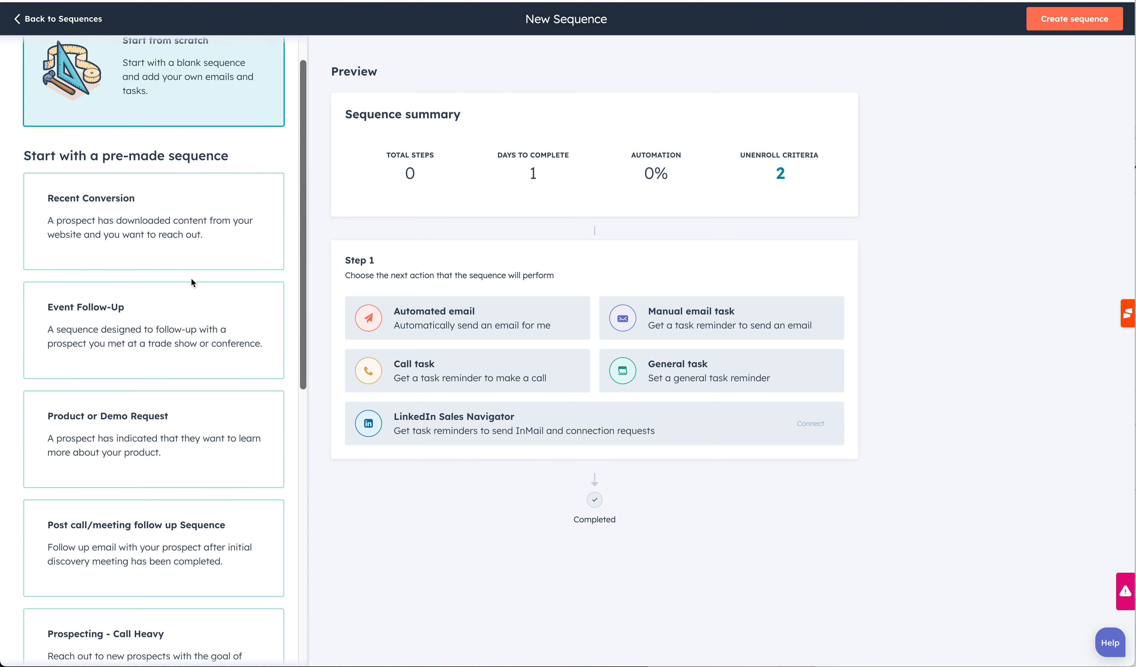
pyautogui.scroll(1, 147, 394)
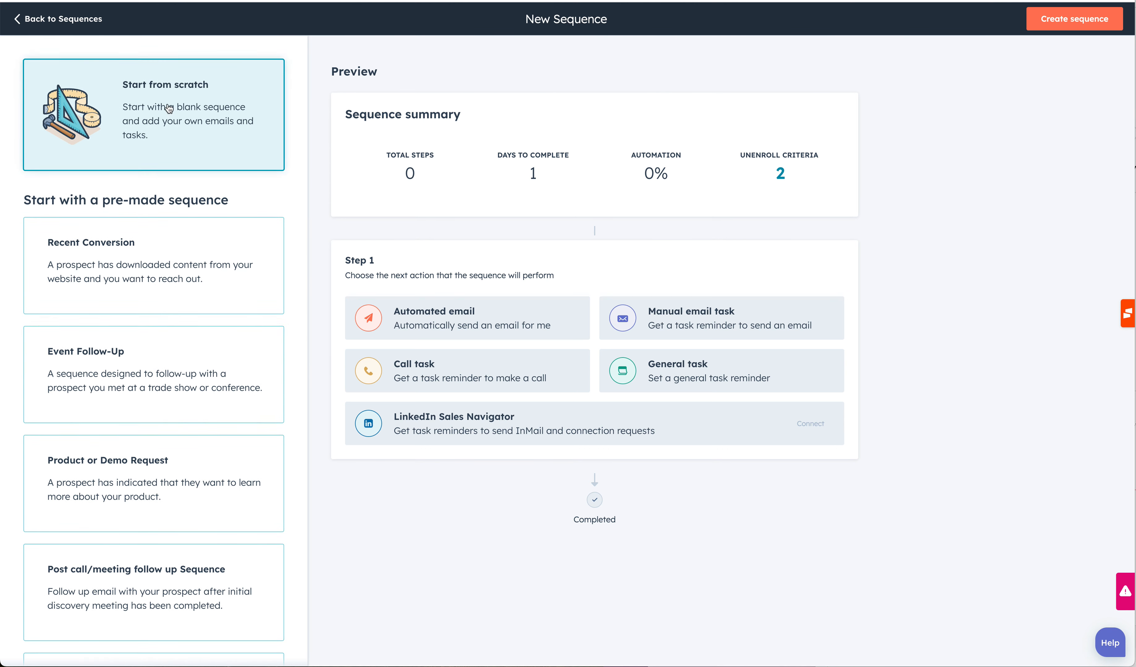
pyautogui.click(1086, 21)
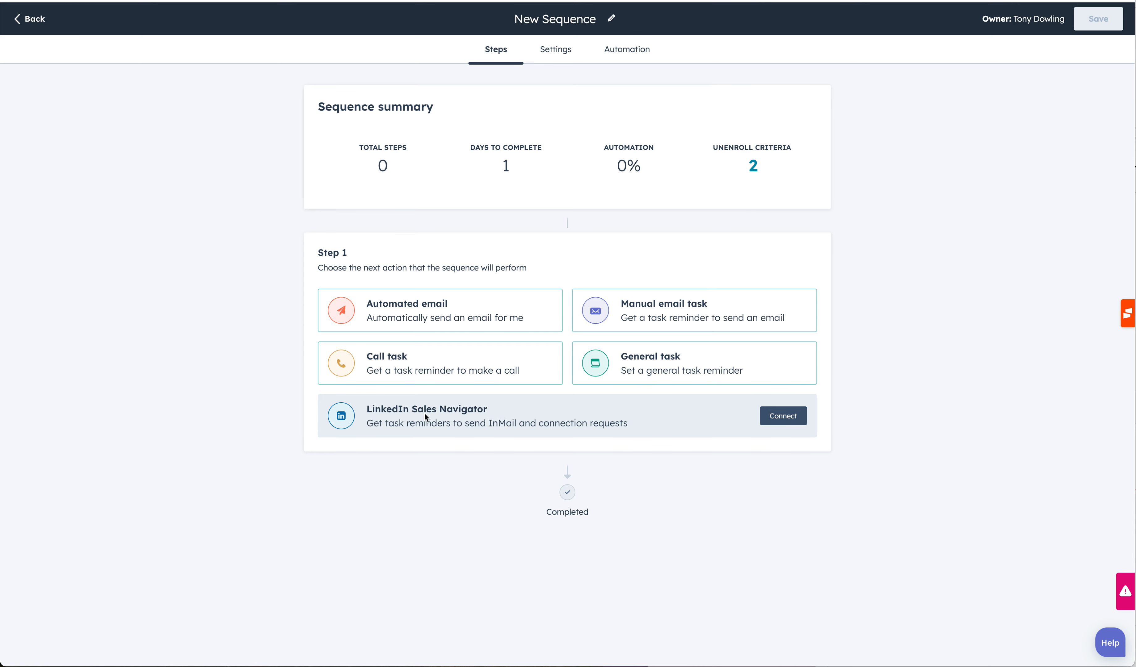
# Add an automated email as the first step, sent as a new thread using the DEMO template.
pyautogui.click(440, 311)
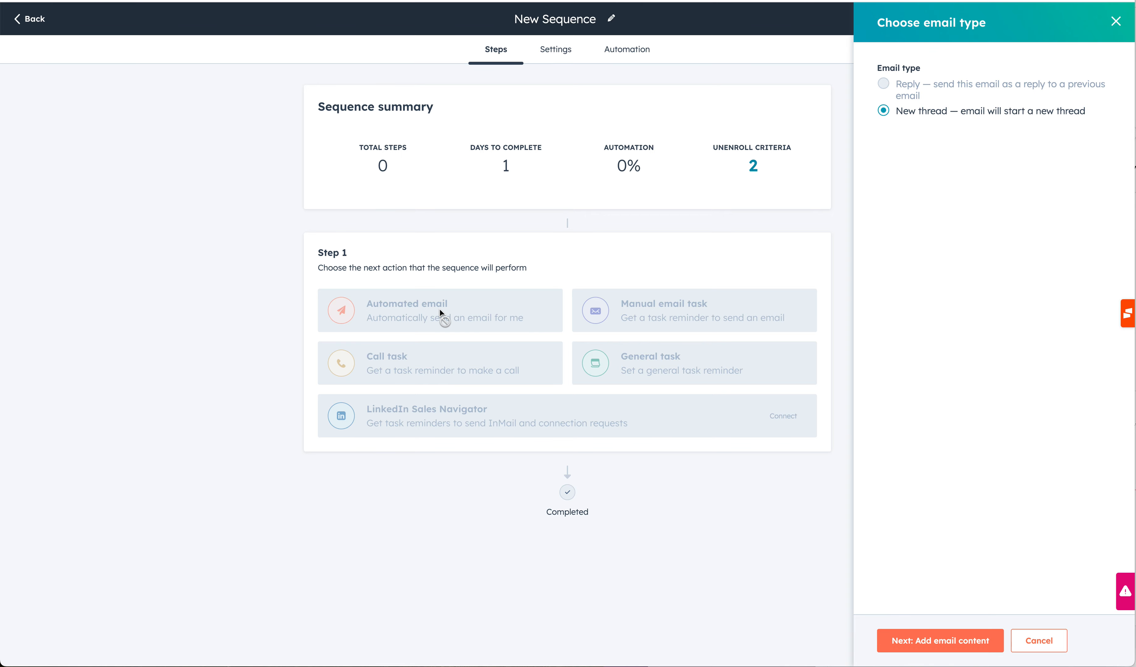
pyautogui.click(959, 644)
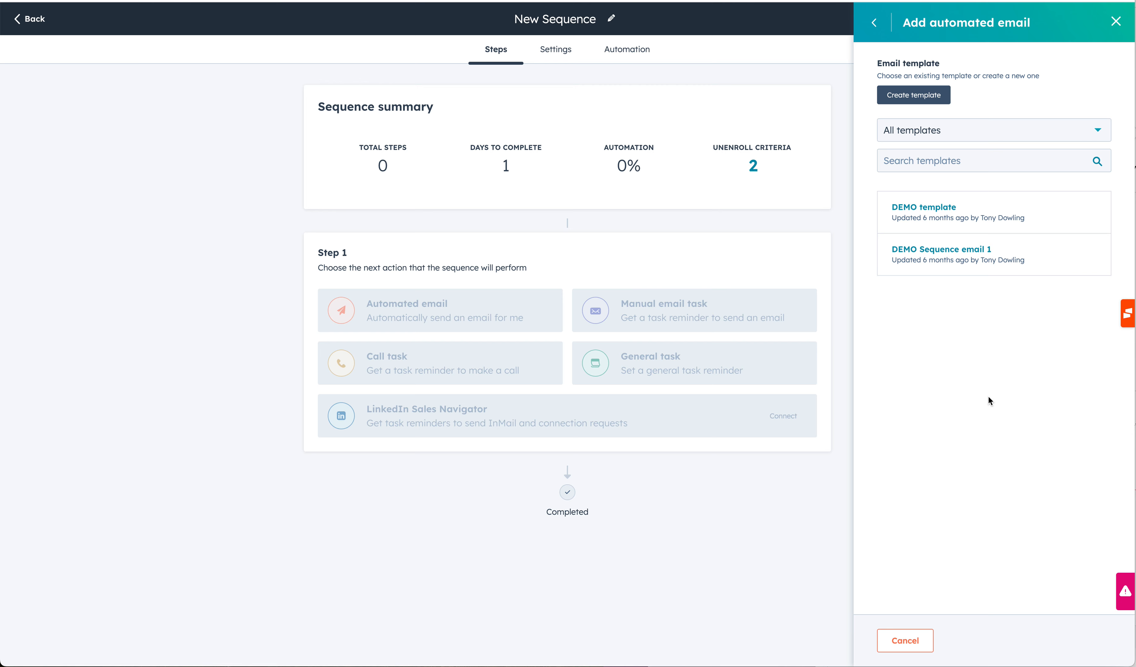
pyautogui.click(942, 209)
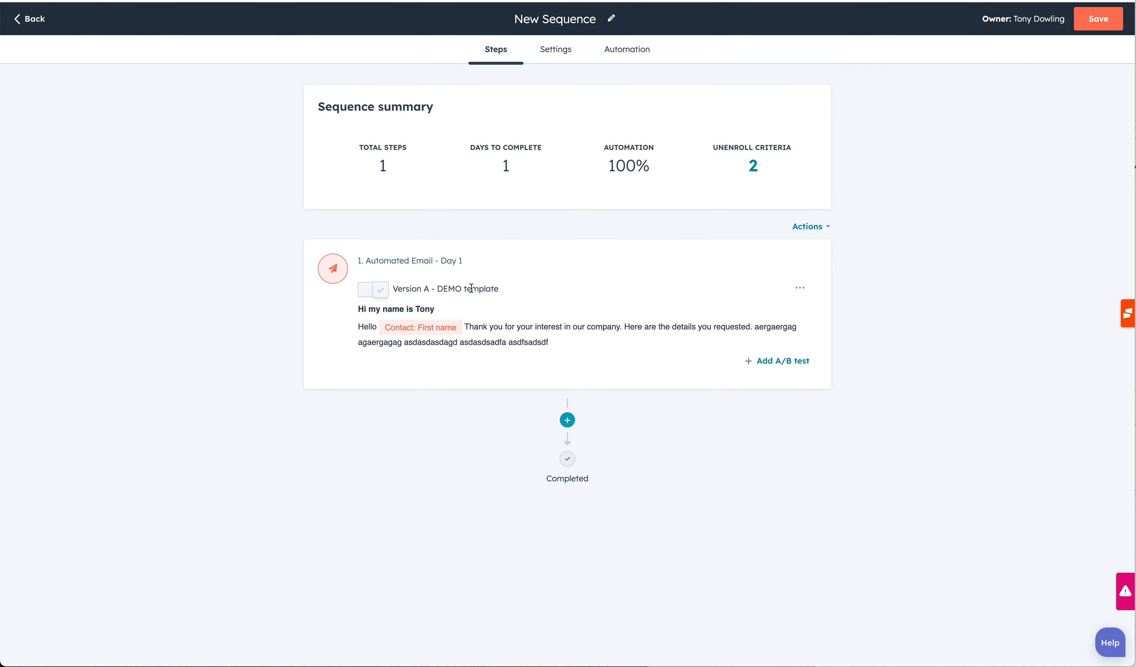
# Add a general task step with the note 'Look on Linked'.
pyautogui.moveTo(433, 288); pyautogui.dragTo(502, 297)
pyautogui.click(584, 296)
pyautogui.click(568, 420)
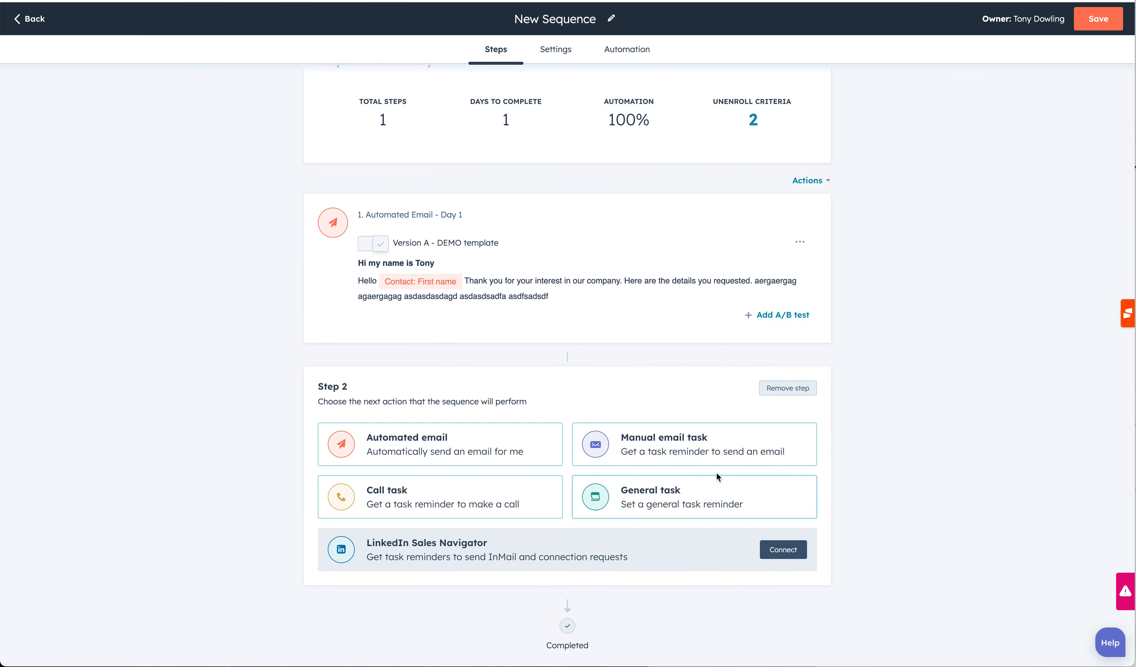
pyautogui.click(643, 506)
pyautogui.click(643, 506)
pyautogui.click(942, 138)
pyautogui.click(913, 227)
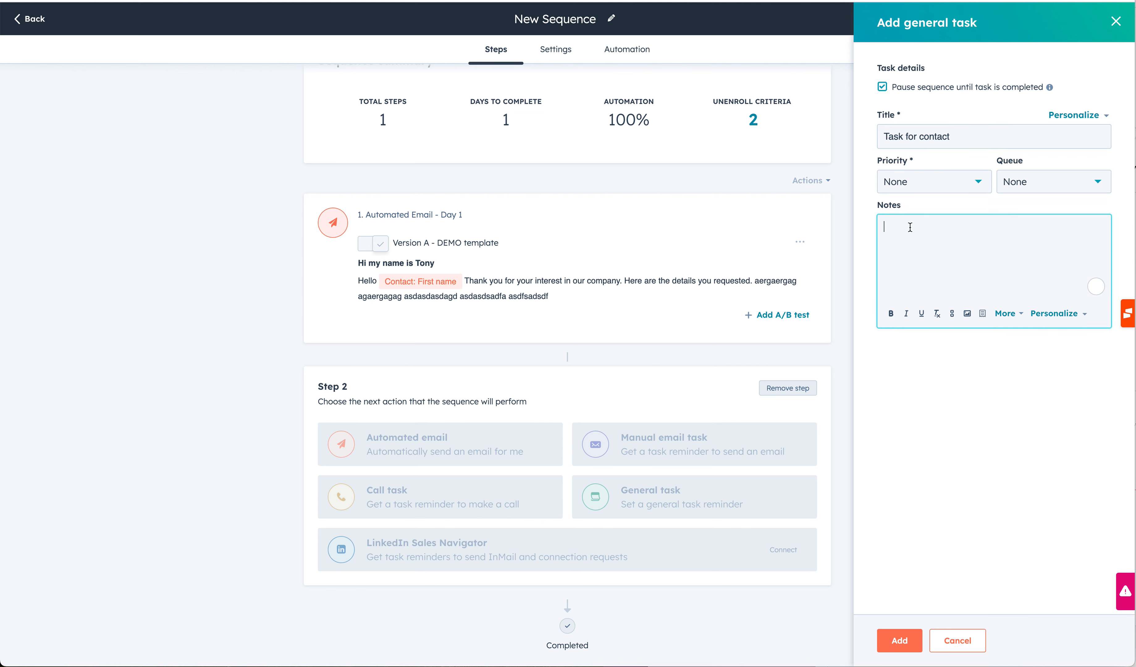
pyautogui.write('Look on Linkedin')
pyautogui.click(910, 631)
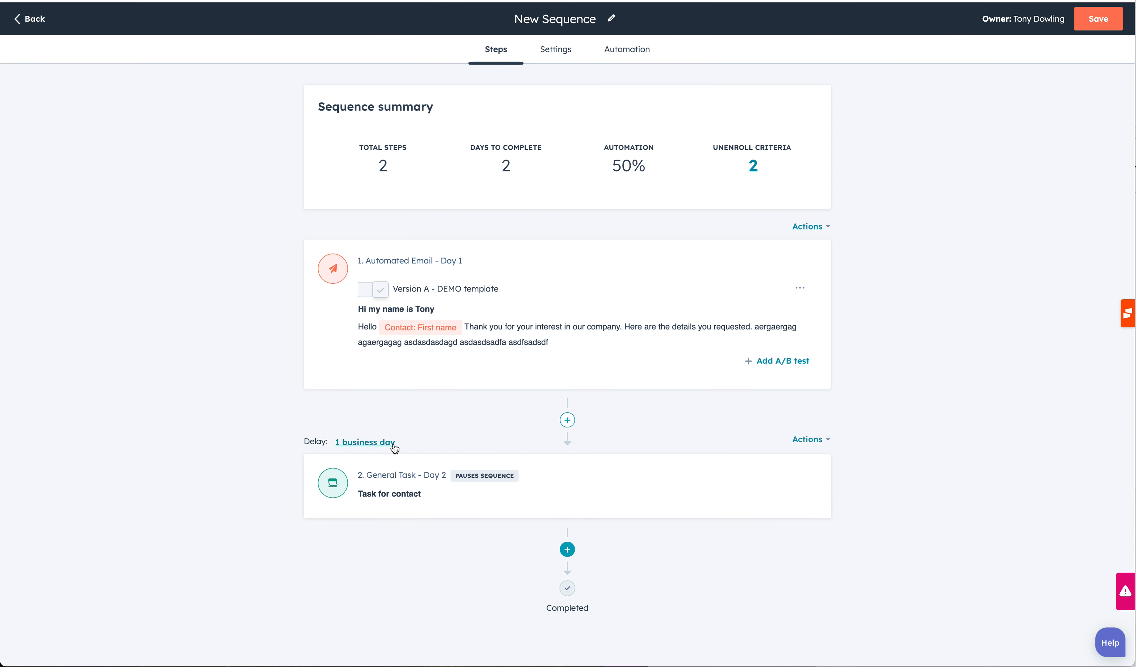
# Set the delay before the general task to 3 business days.
pyautogui.click(369, 443)
pyautogui.click(475, 505)
pyautogui.click(476, 505)
pyautogui.click(367, 555)
# Add a third step as an automated email sent as a reply to step 1's email.
pyautogui.click(566, 550)
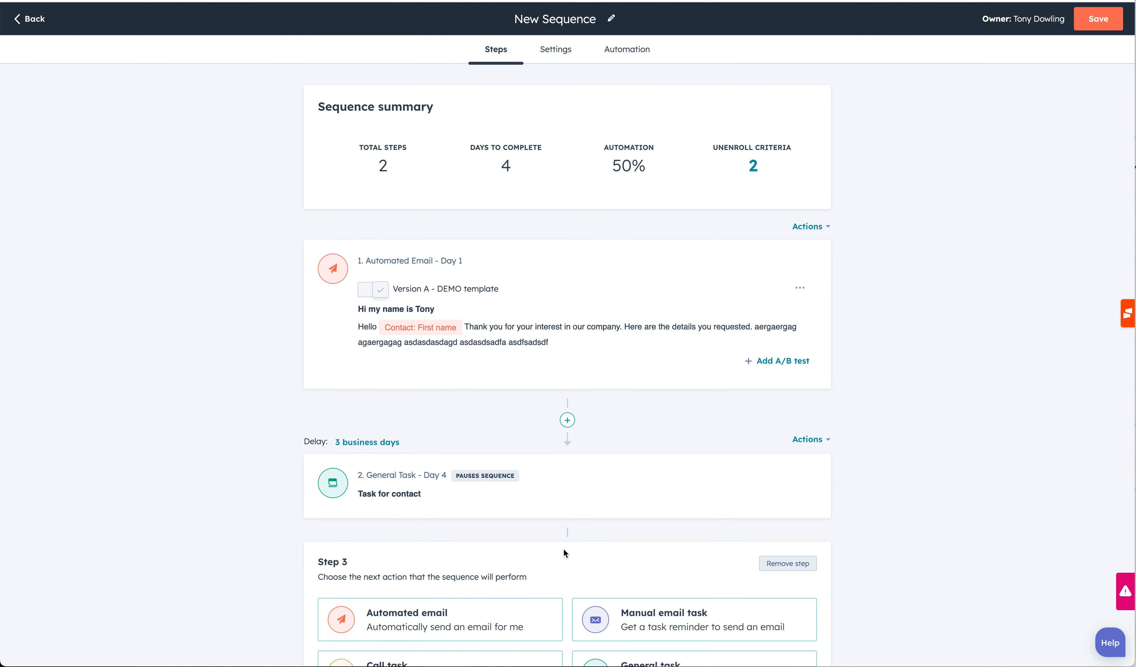
pyautogui.scroll(-4, 995, 518)
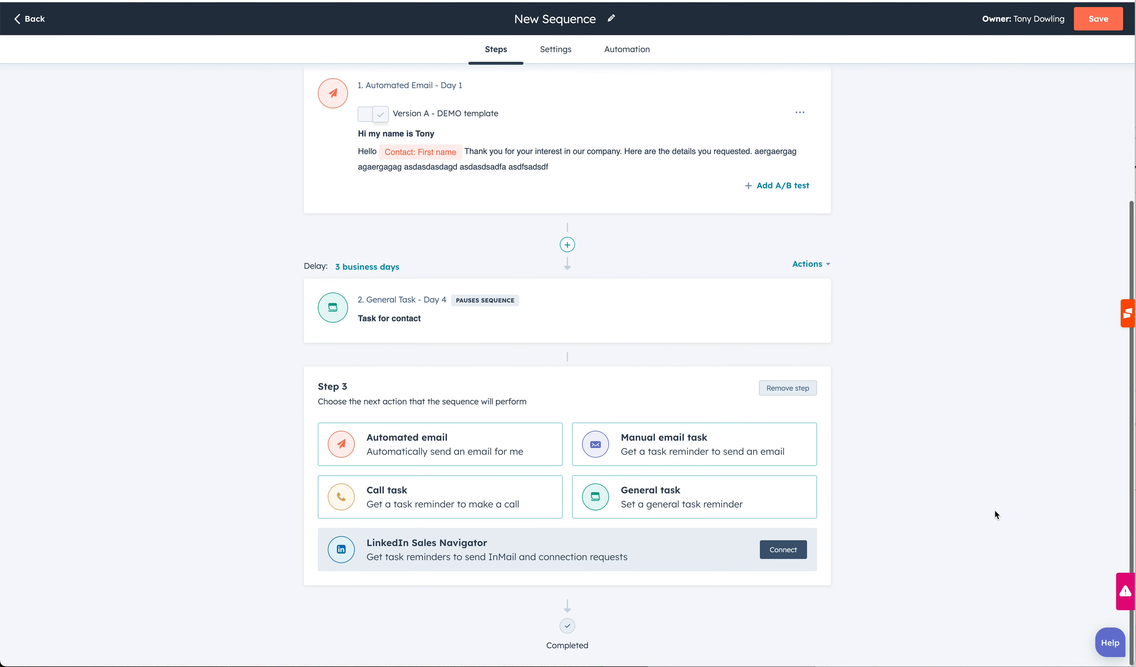
pyautogui.click(440, 448)
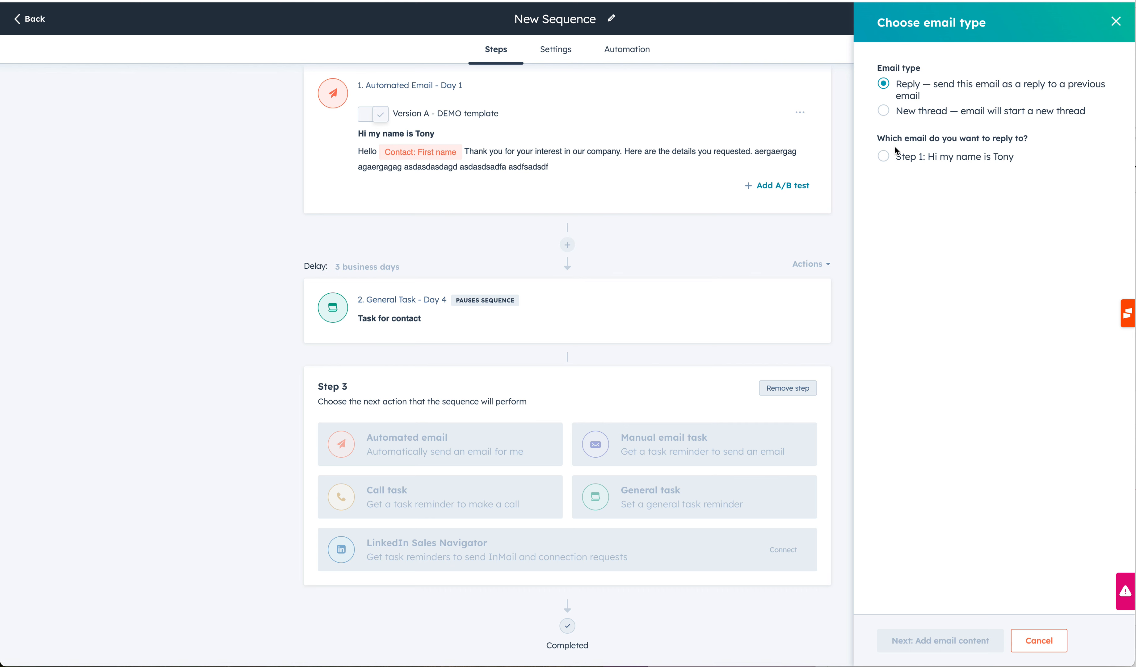
pyautogui.click(885, 157)
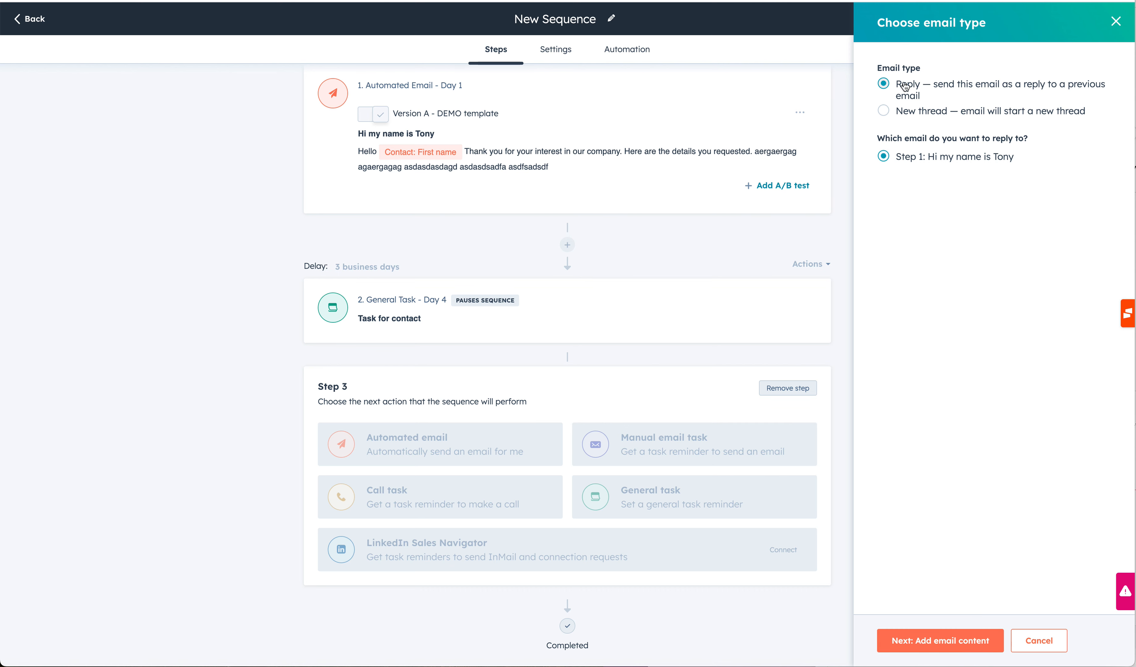
pyautogui.click(951, 647)
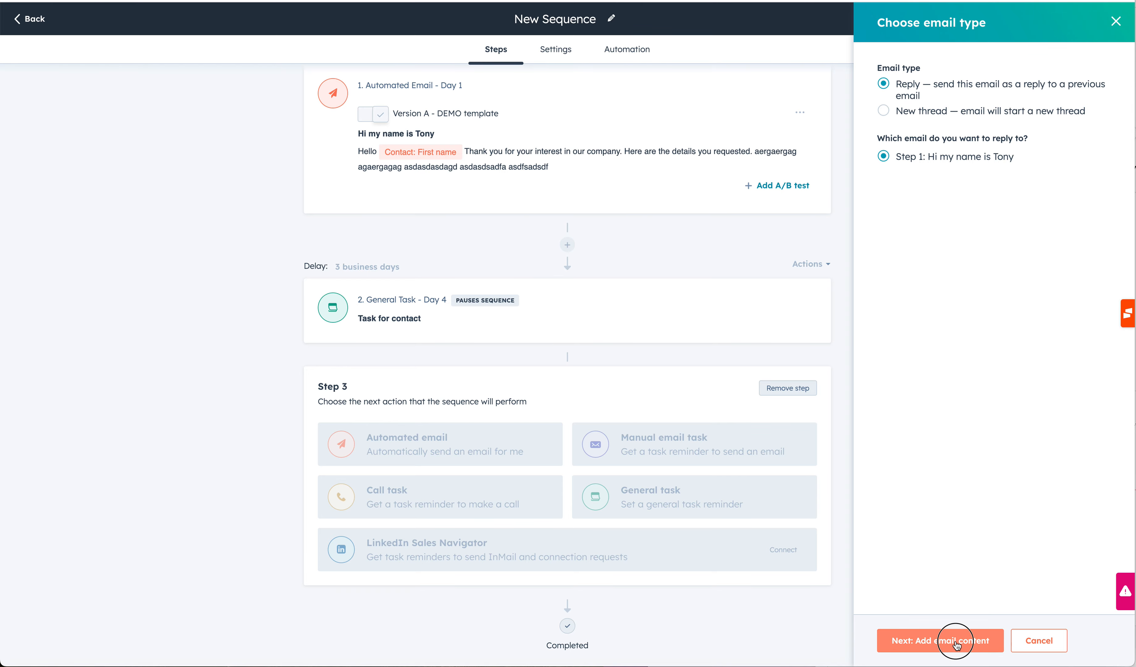
# Create a new template named 'Sample 1' with the subject: contact First name token followed by ', how are you doing?'.
pyautogui.click(933, 97)
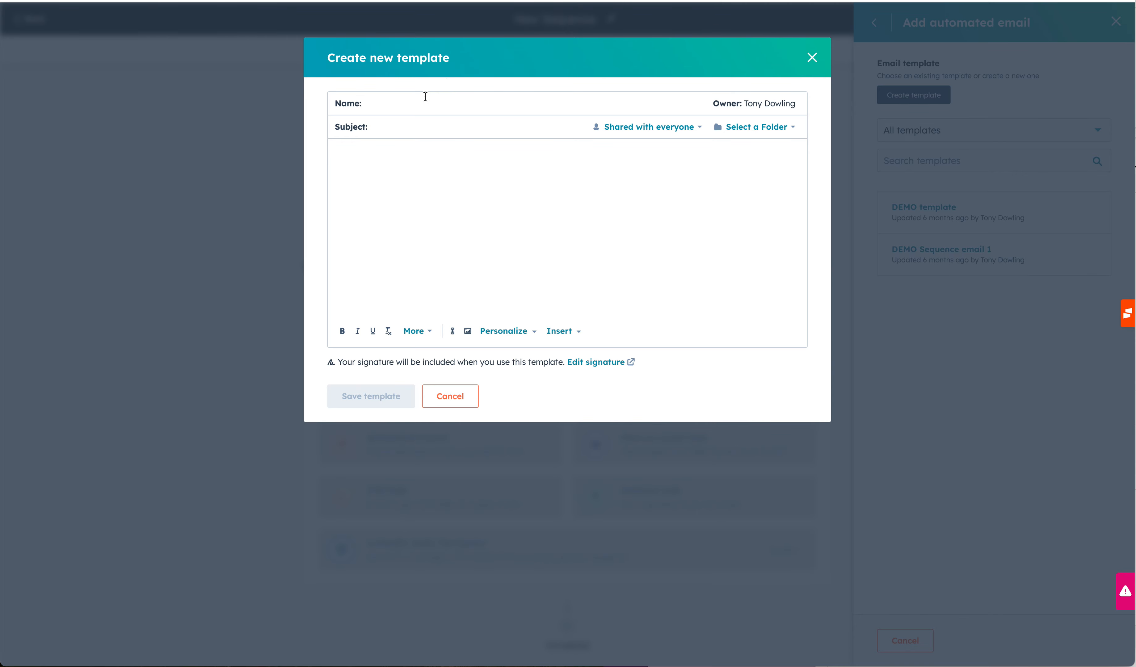
pyautogui.write('Sample')
pyautogui.click(396, 123)
pyautogui.click(513, 335)
pyautogui.write('first')
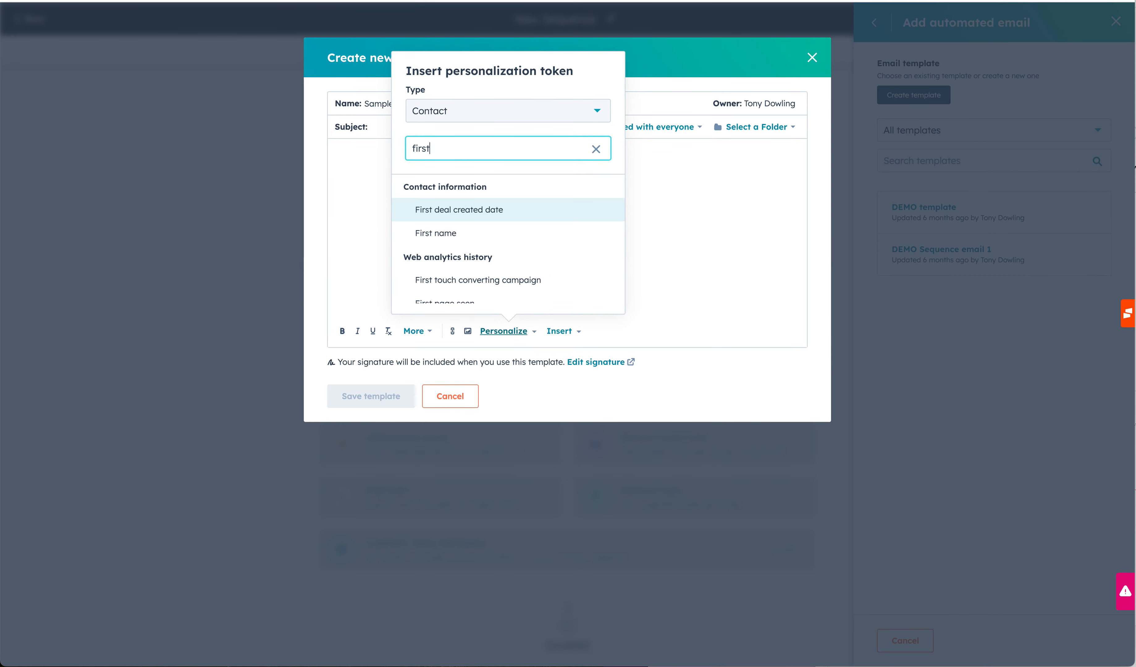
pyautogui.click(454, 233)
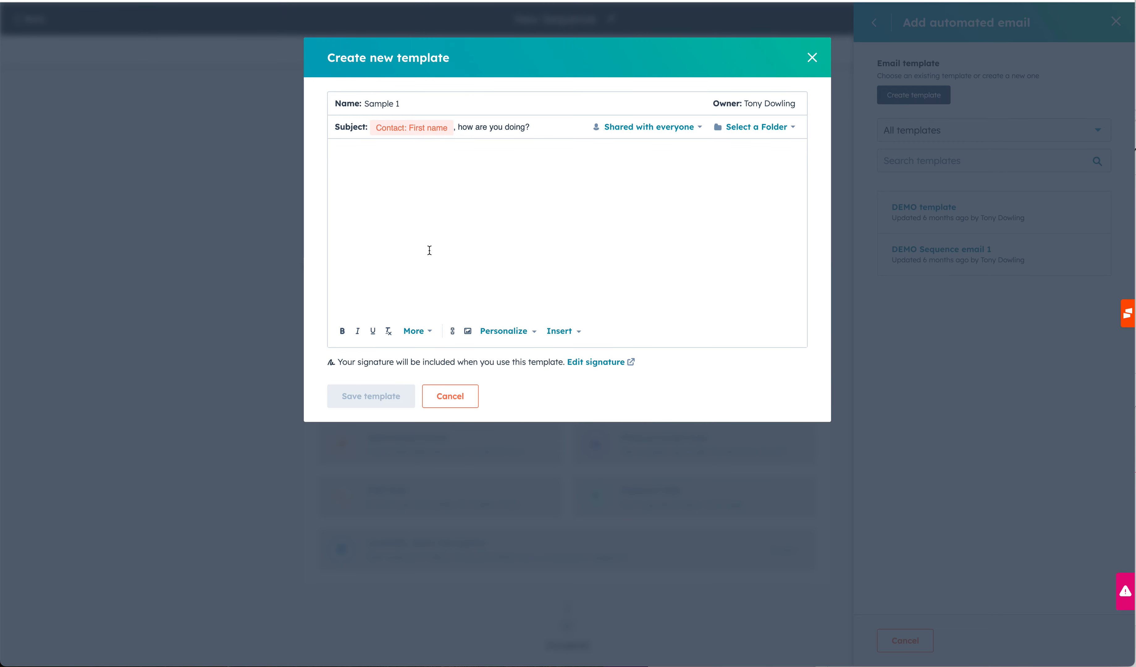
# Begin the template body with 'Hey' plus the contact First name token, followed by the line 'How business'.
pyautogui.write('Hey')
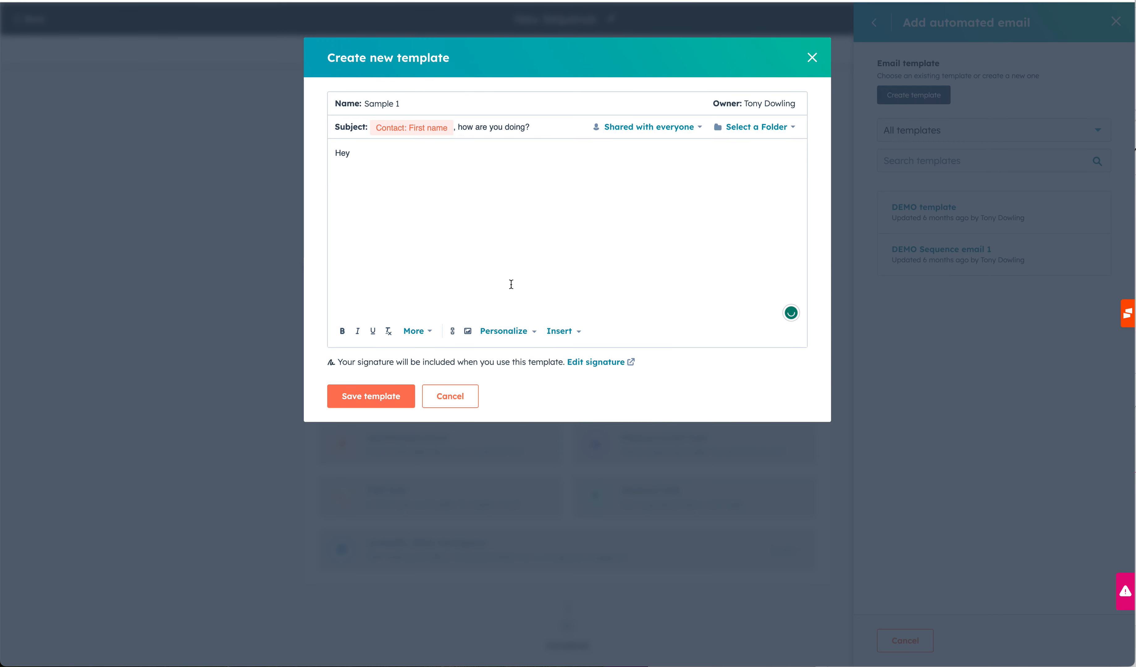
pyautogui.click(515, 331)
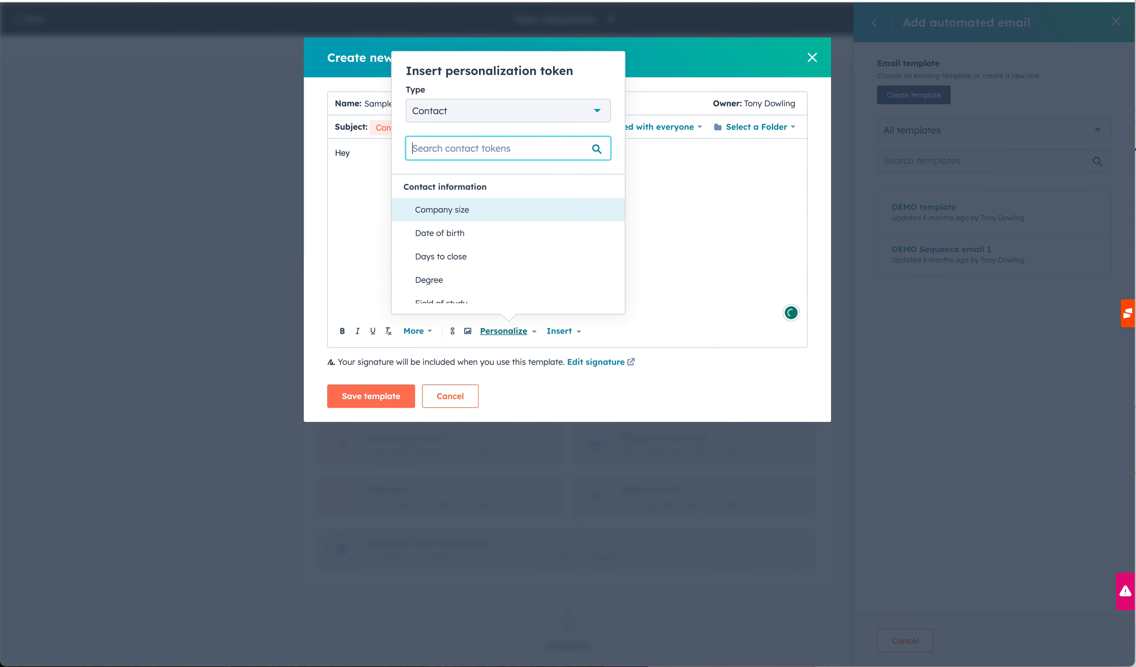
pyautogui.write('first')
pyautogui.scroll(-1, 495, 304)
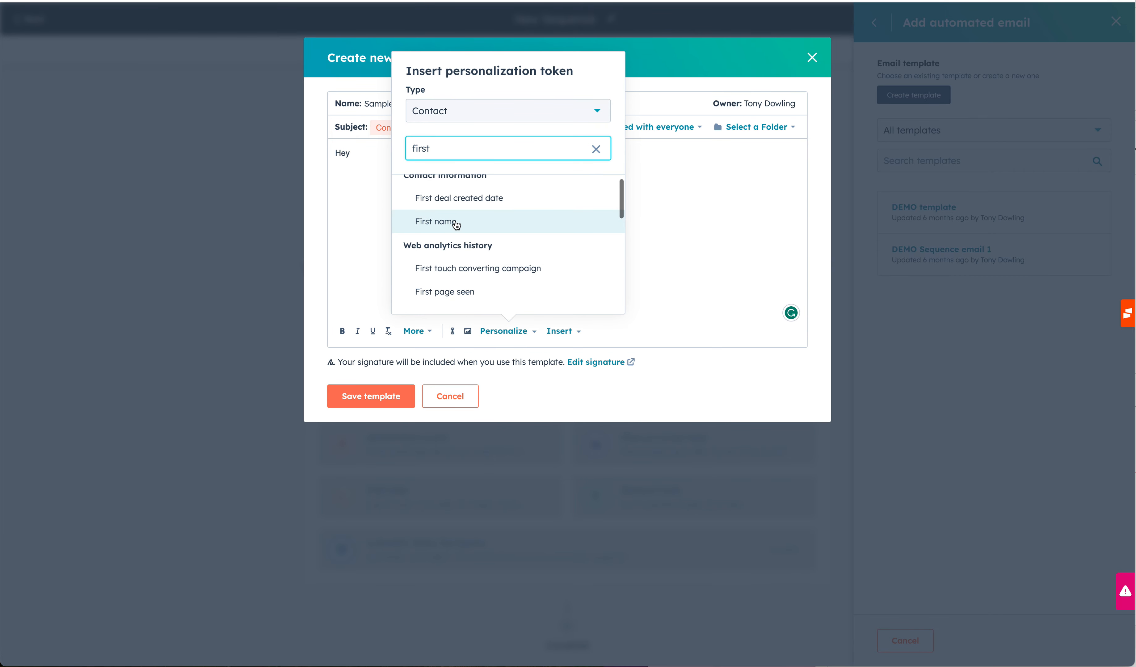
pyautogui.click(456, 221)
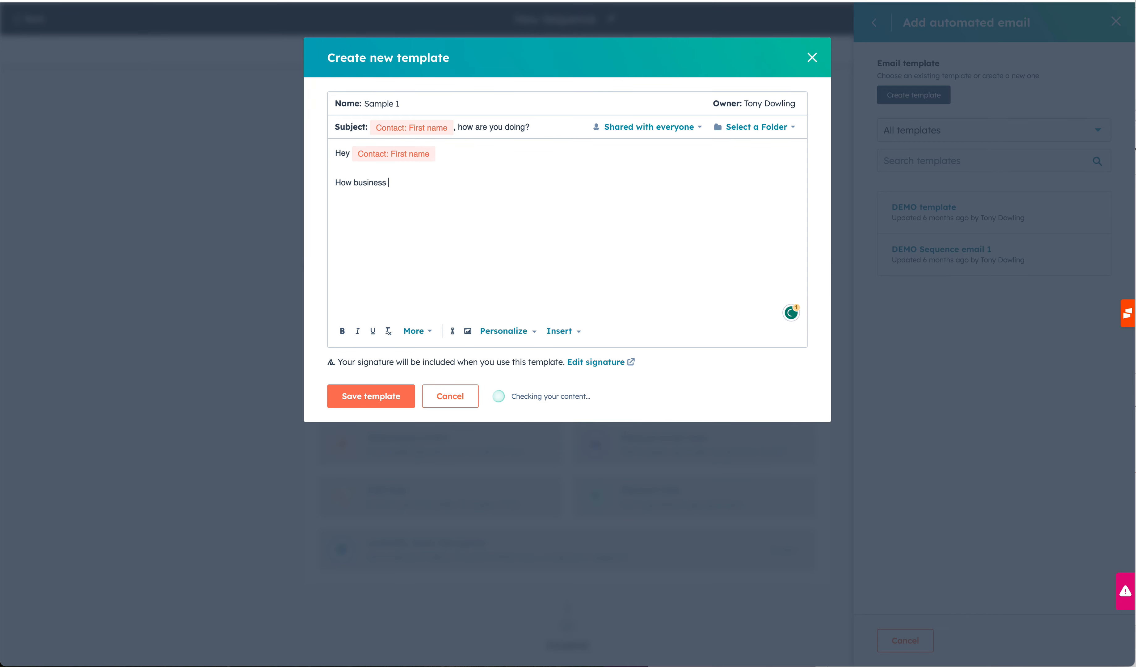
# Insert the Company: Company name token after 'How business at' and end the line with '?'.
pyautogui.click(502, 332)
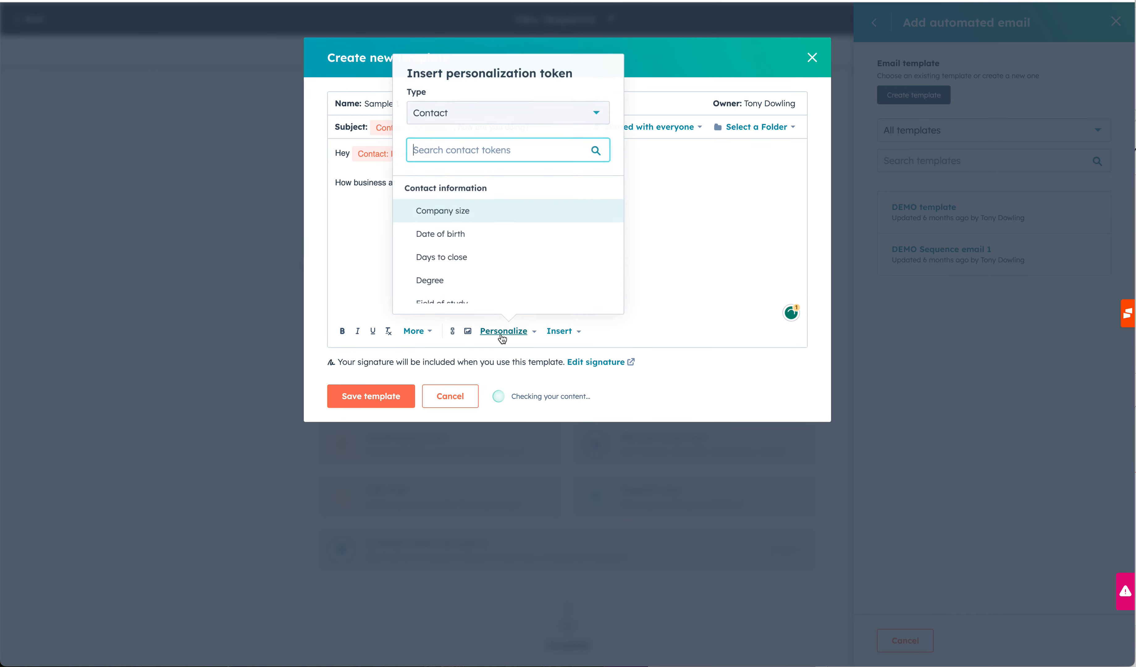
pyautogui.click(461, 112)
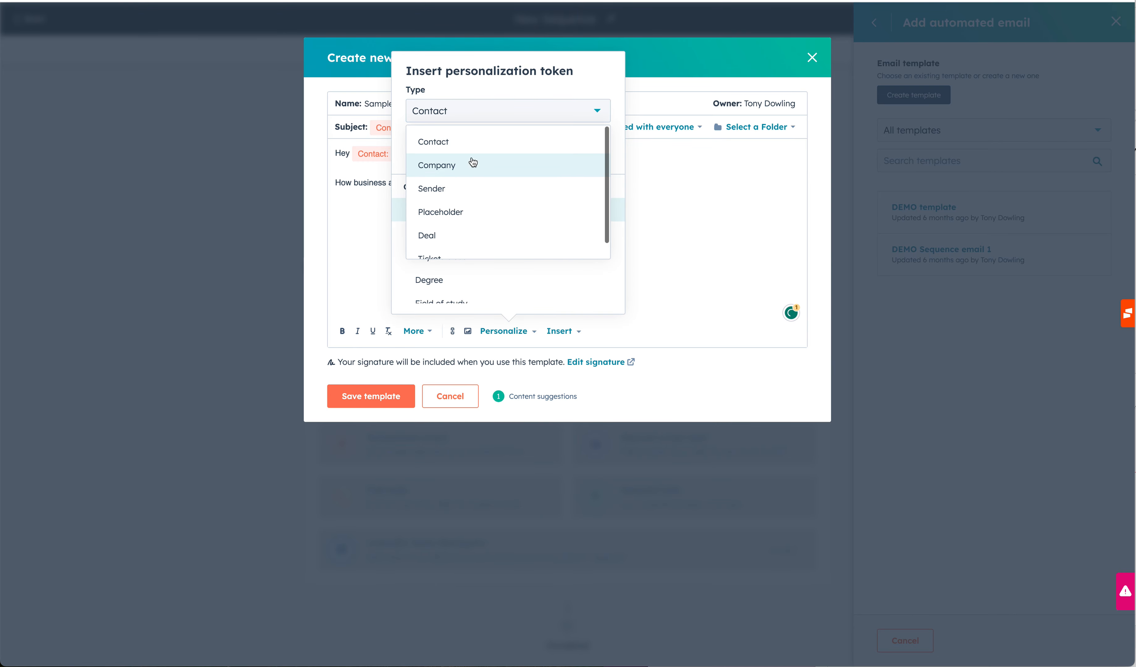
pyautogui.click(457, 169)
pyautogui.write('compnay')
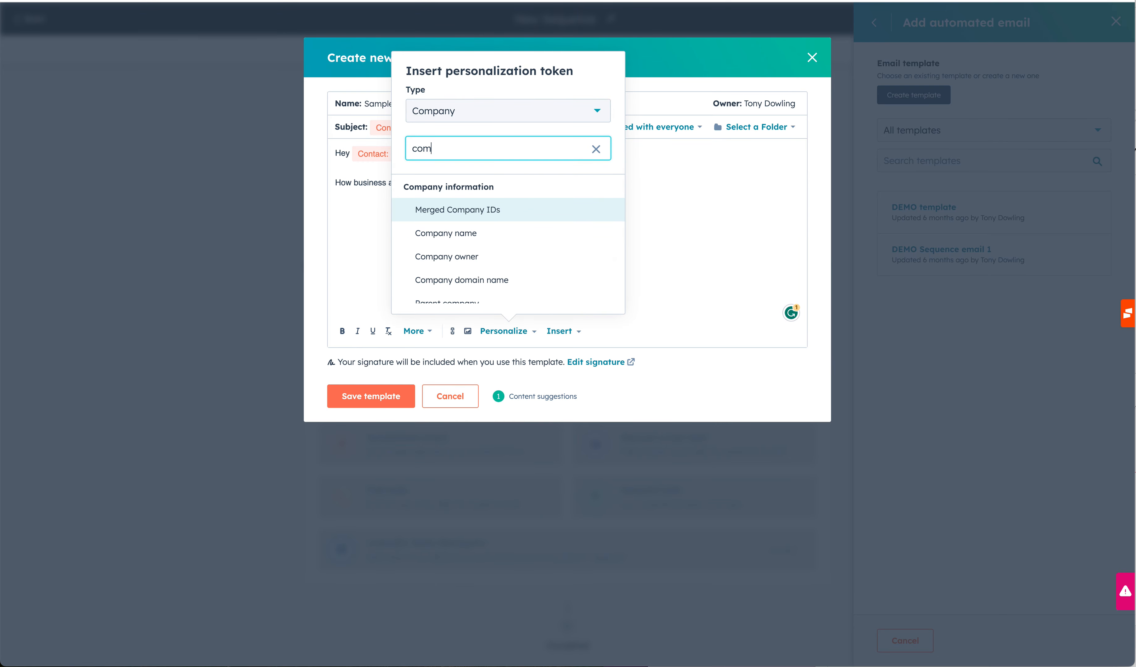
pyautogui.press('BackSpace')
pyautogui.press('BackSpace')
pyautogui.press('BackSpace')
pyautogui.press('BackSpace')
pyautogui.write('a')
pyautogui.click(451, 234)
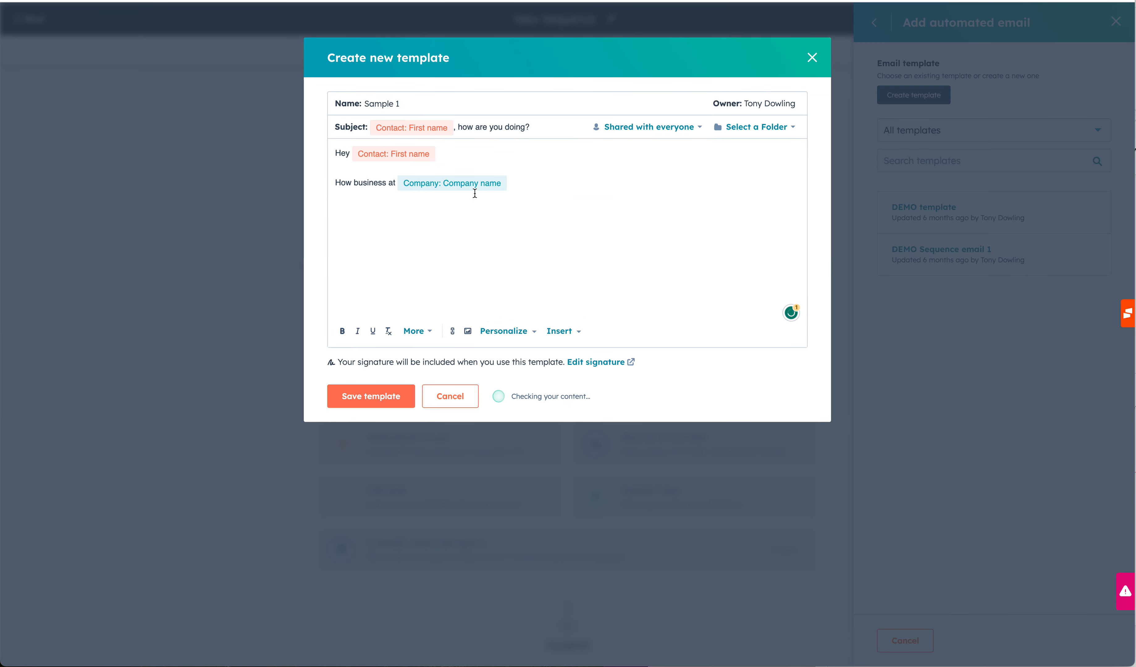
pyautogui.write('?')
# Add the line 'id love a meeting, please book in here' followed by the 60 min, 30 min, and 15 min meeting link.
pyautogui.click(563, 332)
pyautogui.click(514, 280)
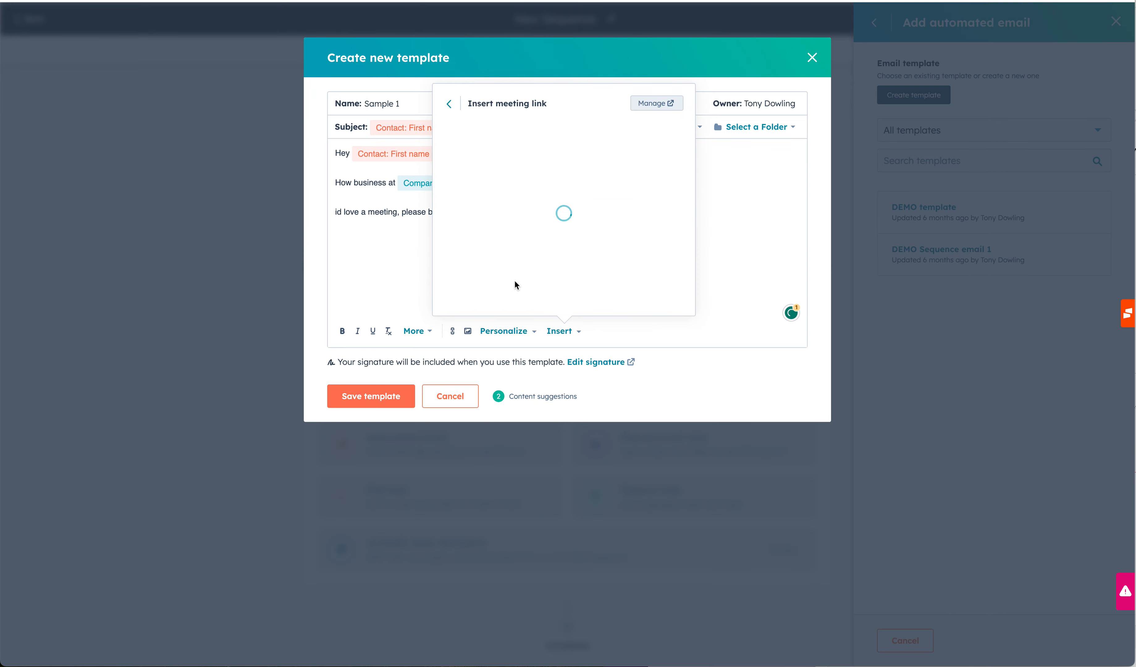
pyautogui.click(467, 287)
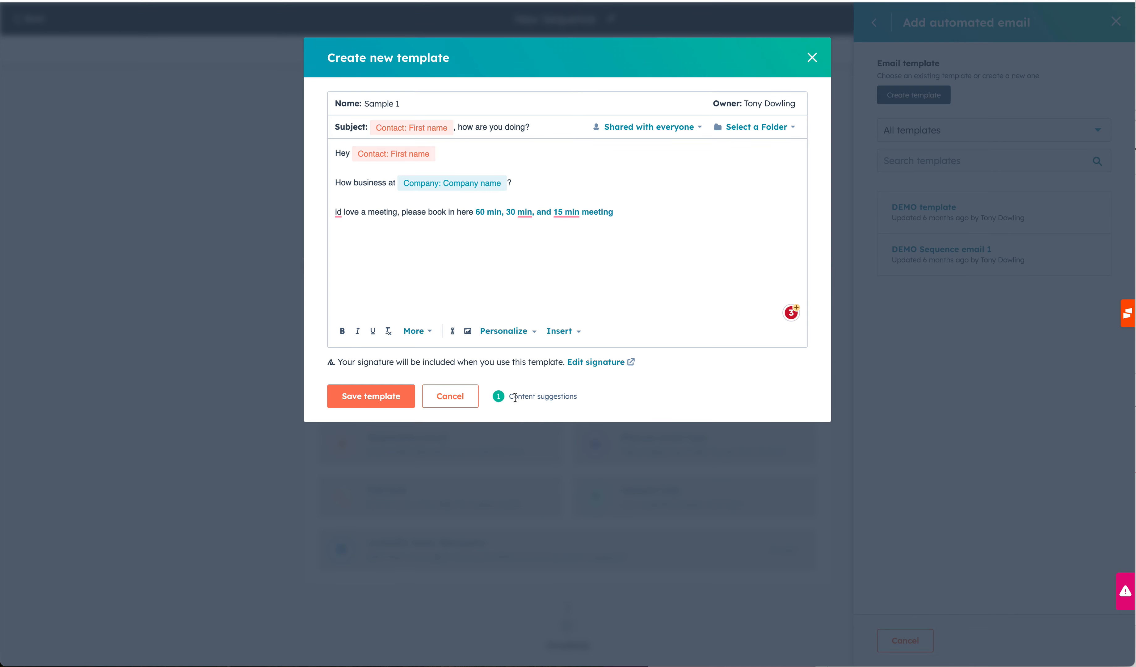
# Check the content suggestions, correct 'id' to 'I'd' in the meeting sentence, and save the template.
pyautogui.click(499, 396)
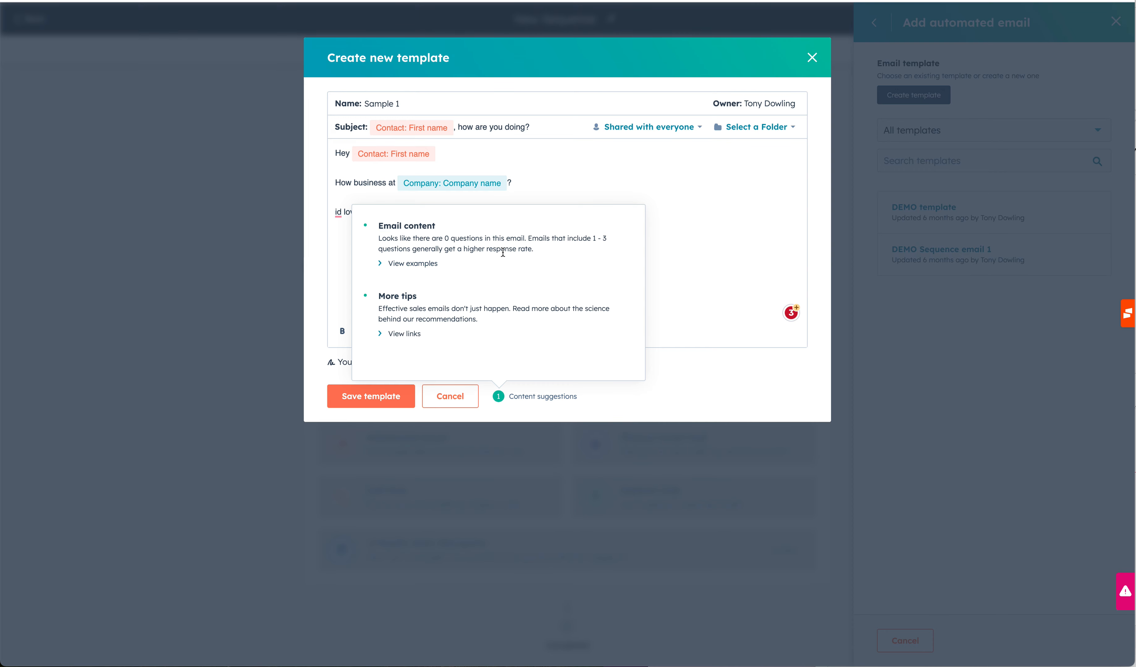
pyautogui.click(668, 279)
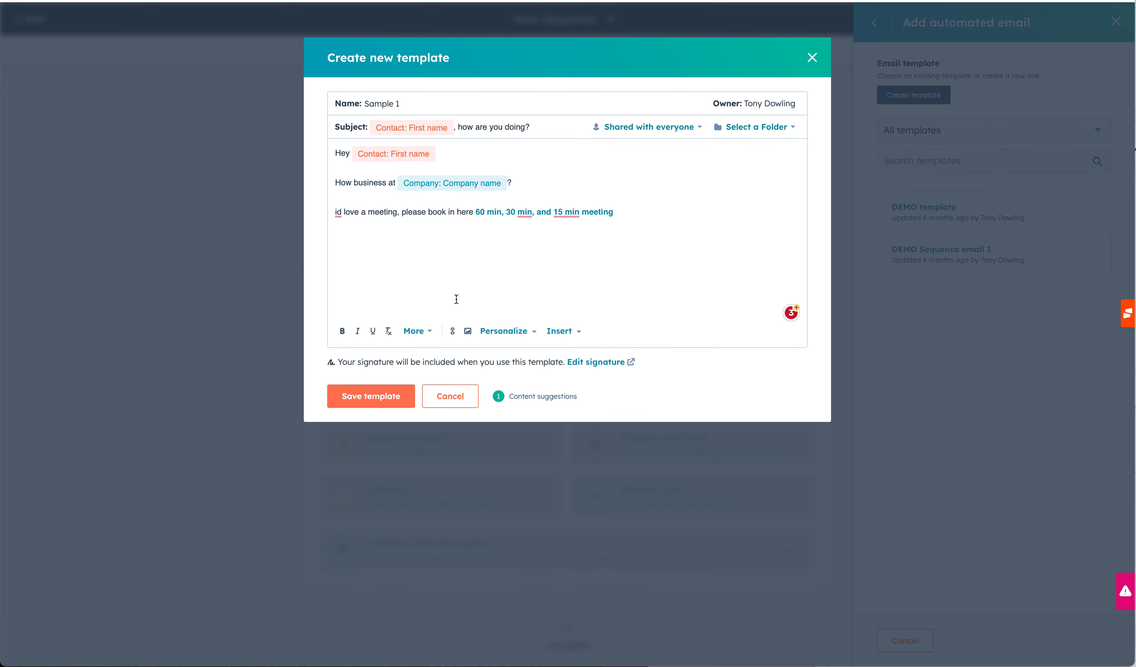
pyautogui.moveTo(629, 223); pyautogui.dragTo(337, 152)
pyautogui.click(388, 240)
pyautogui.click(335, 214)
pyautogui.click(339, 253)
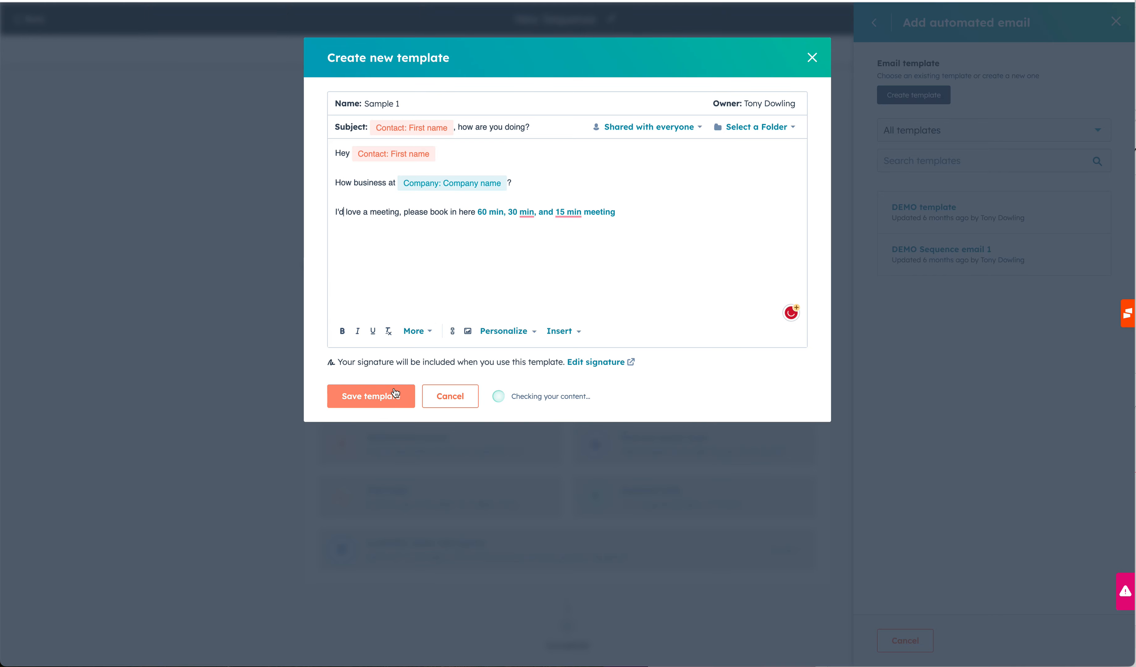
pyautogui.click(379, 398)
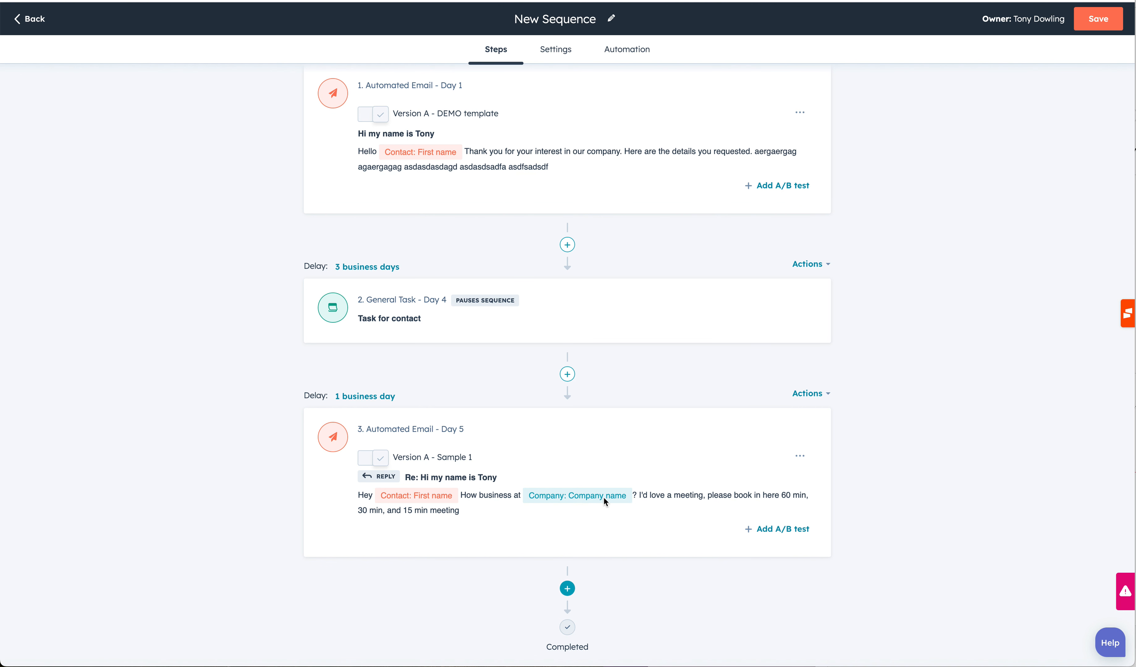
# Set the delay before the third step's email to 2 business days.
pyautogui.click(367, 395)
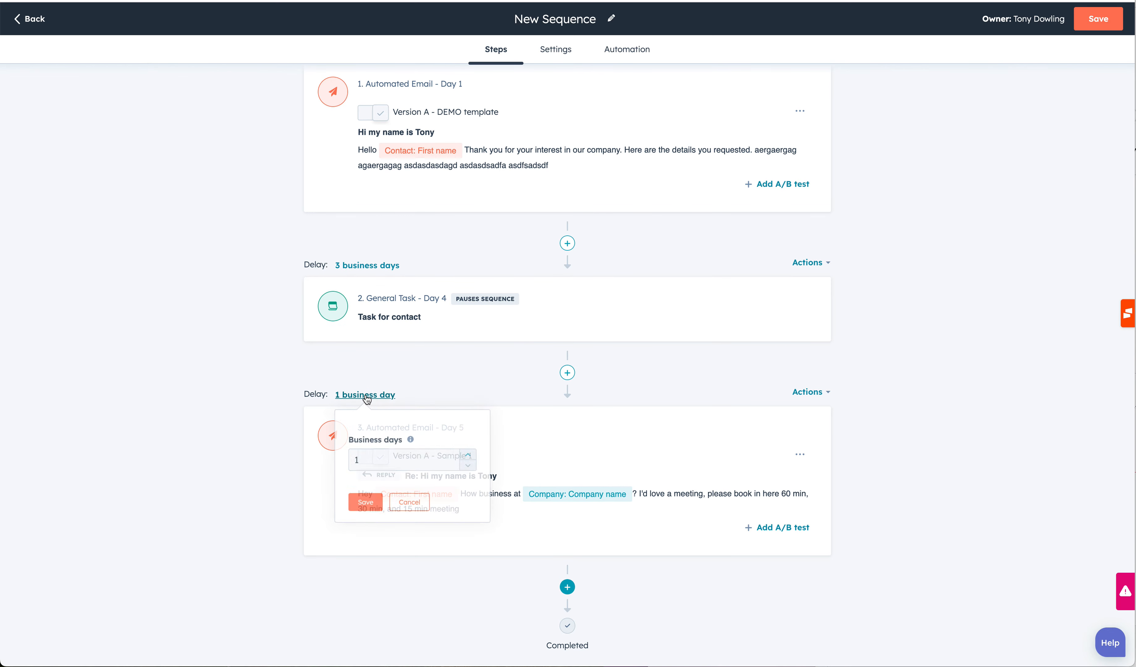
pyautogui.click(475, 457)
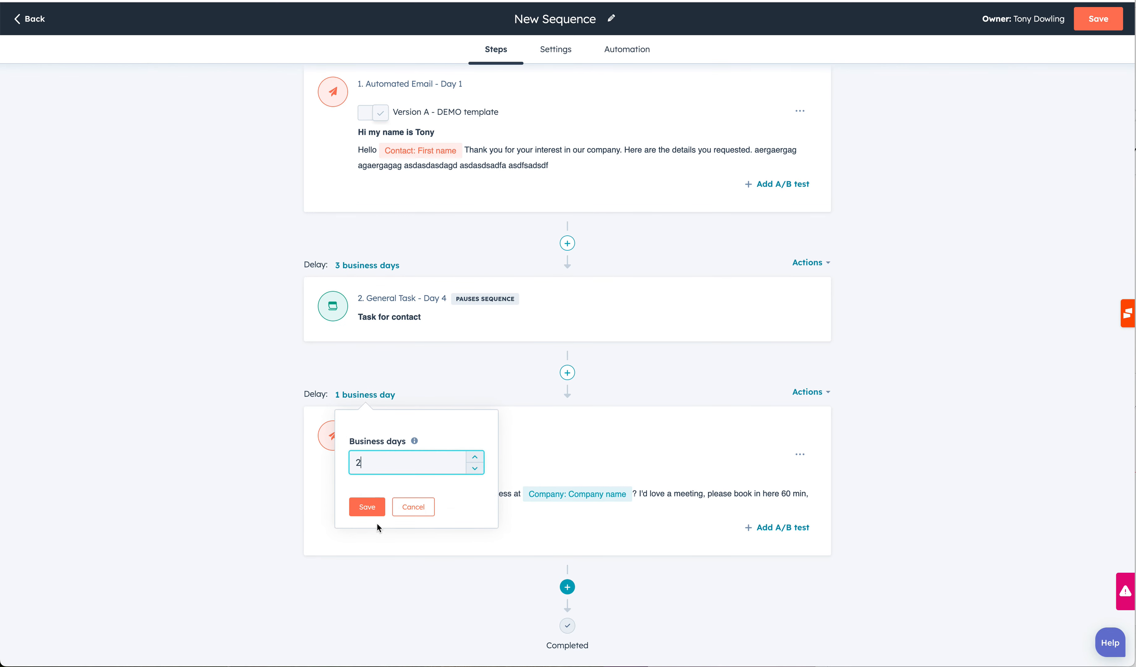
pyautogui.click(367, 508)
pyautogui.scroll(5, 427, 386)
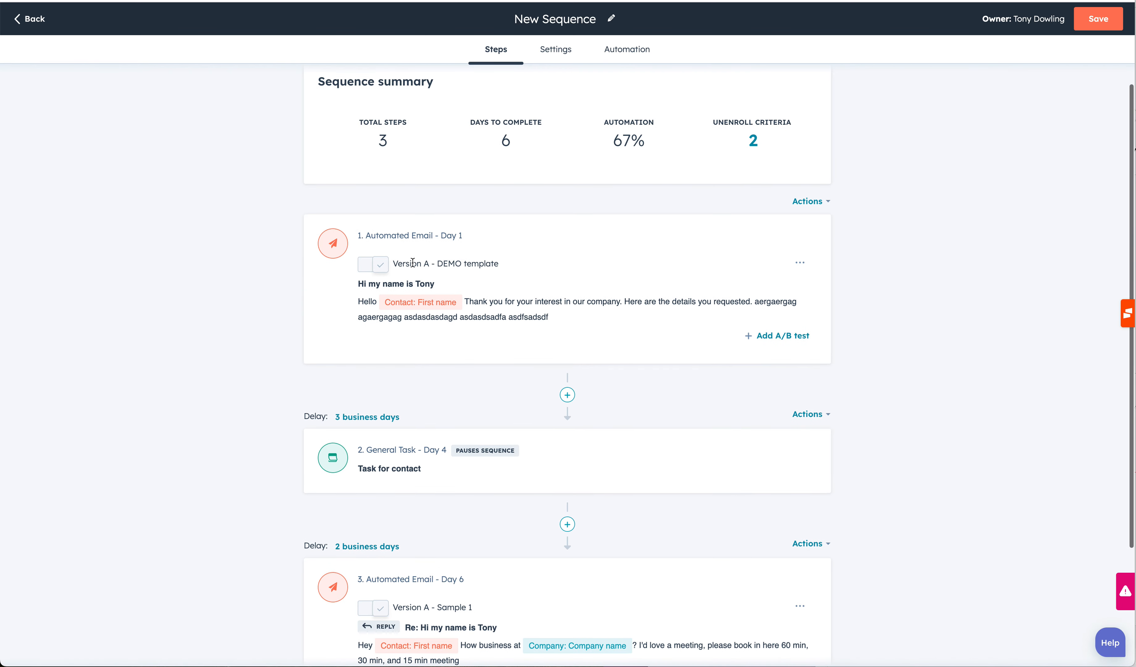
pyautogui.scroll(-4, 584, 368)
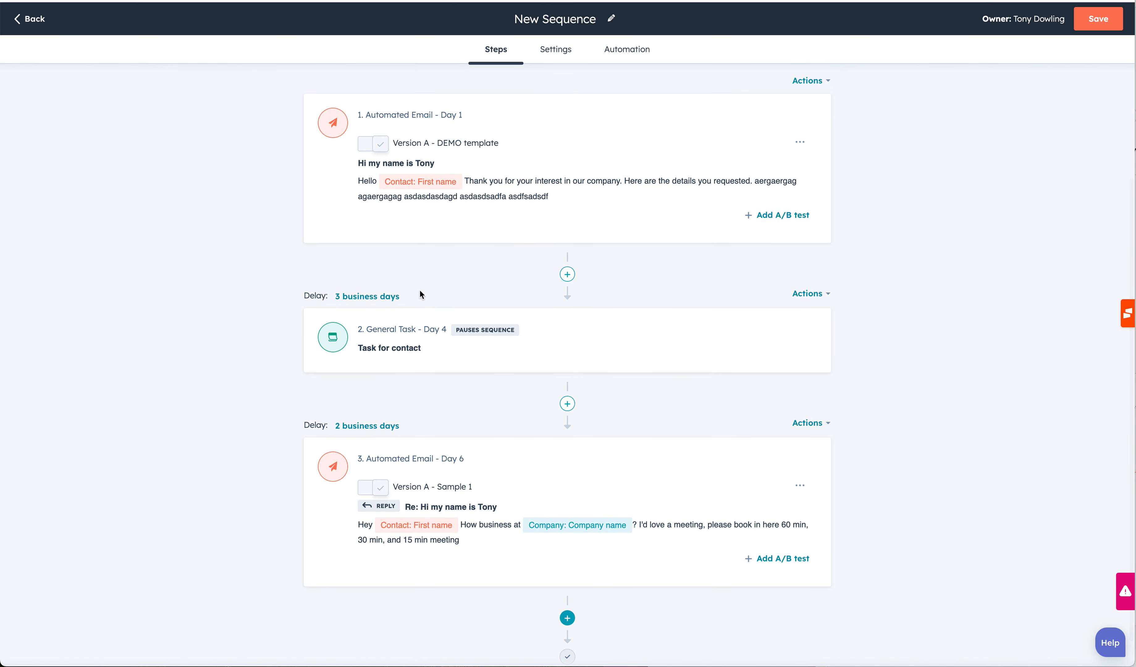
pyautogui.scroll(-1, 554, 371)
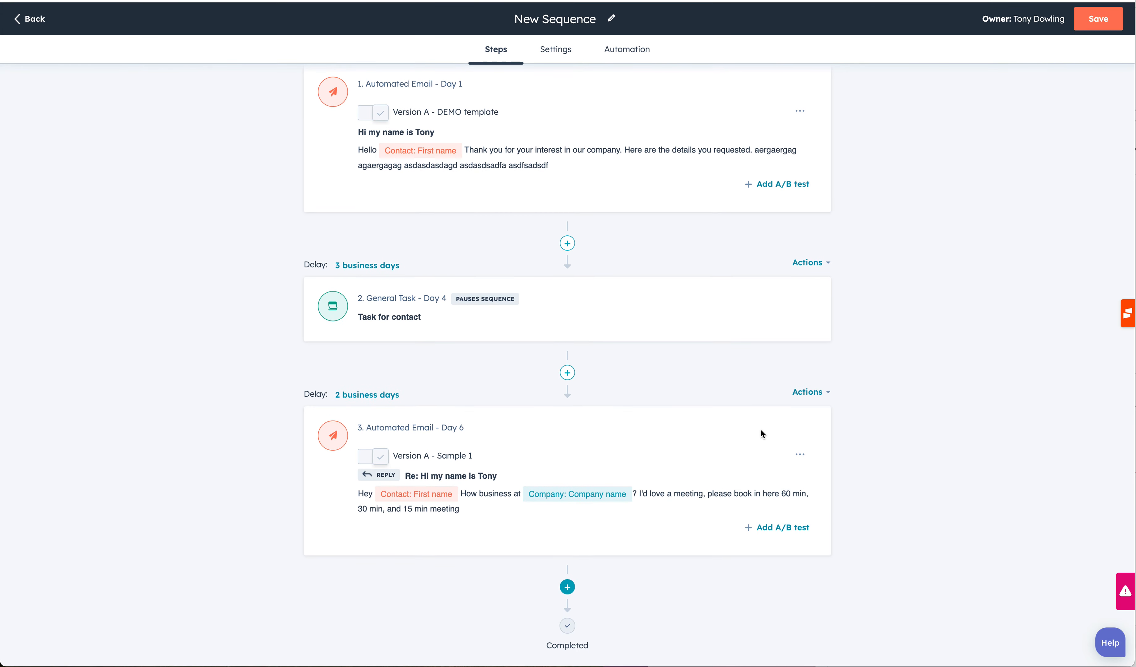
pyautogui.click(568, 588)
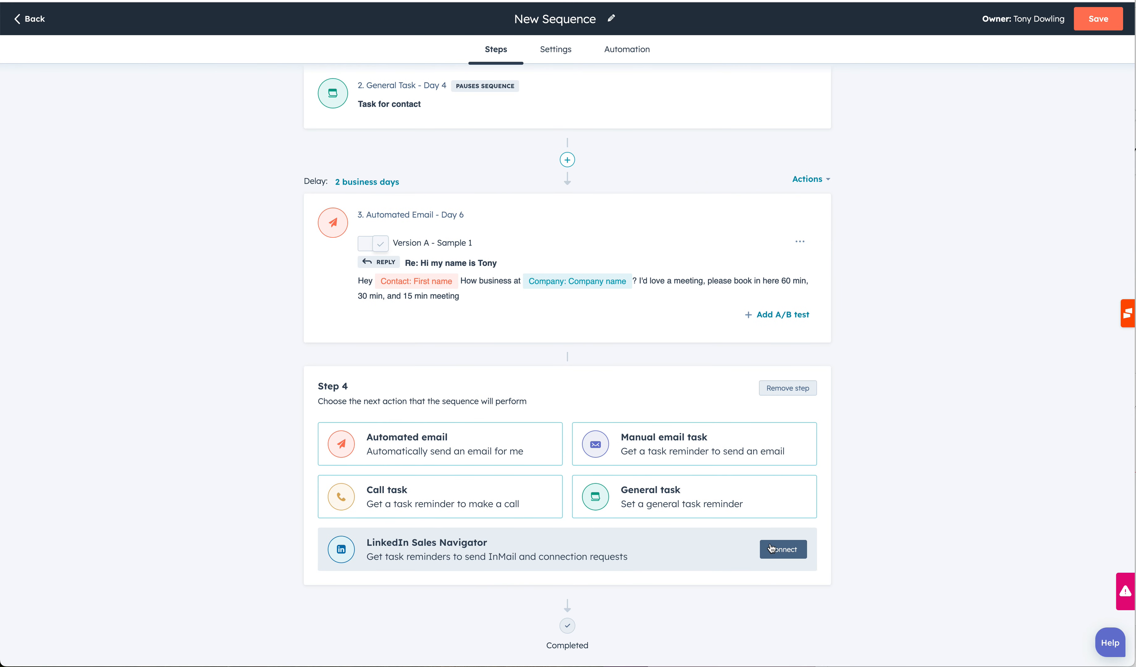
pyautogui.scroll(4, 809, 562)
pyautogui.scroll(4, 936, 310)
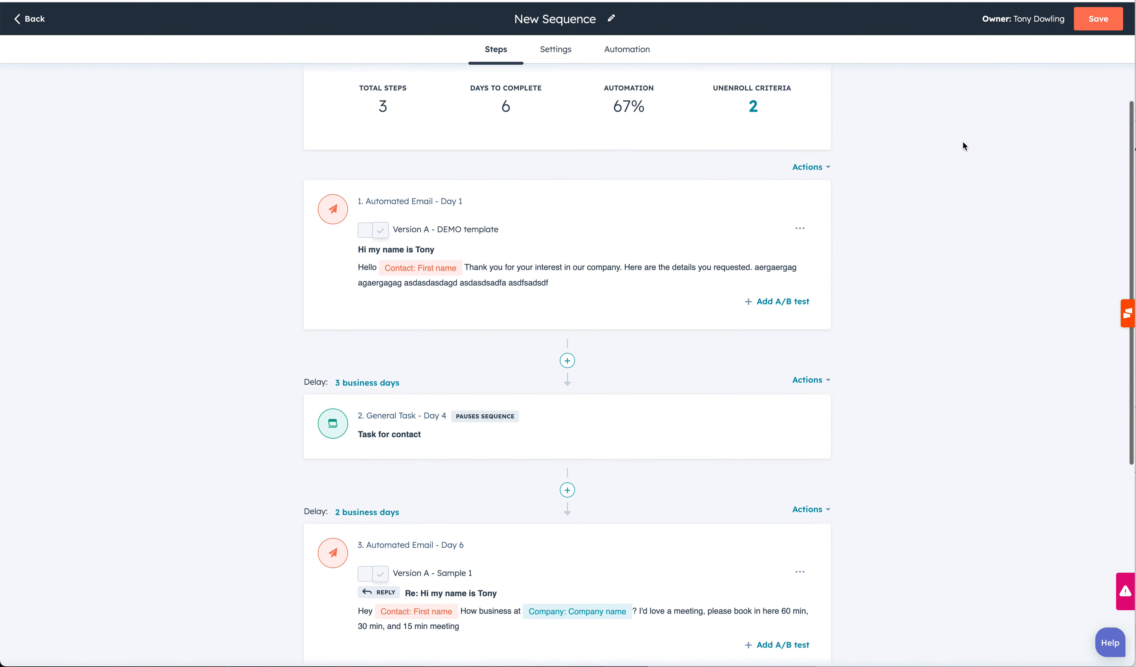
# Rename the sequence to 'Second New Sequence'.
pyautogui.click(595, 20)
pyautogui.moveTo(595, 21); pyautogui.dragTo(514, 20)
pyautogui.write('Secong')
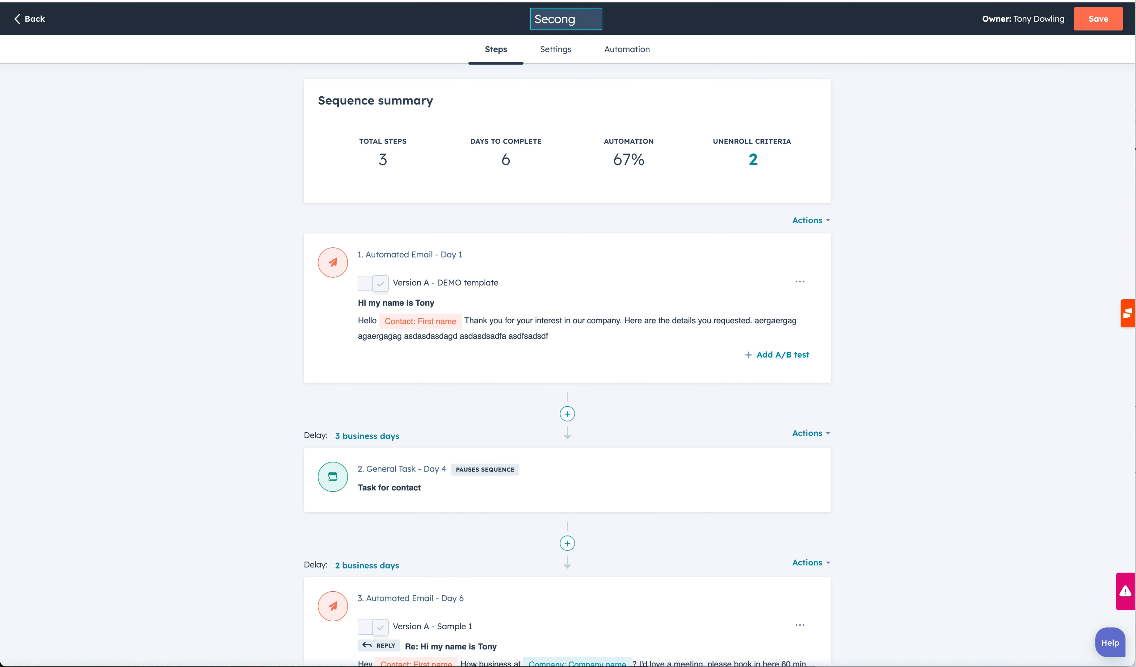
pyautogui.press('BackSpace')
pyautogui.write('d New Sequence')
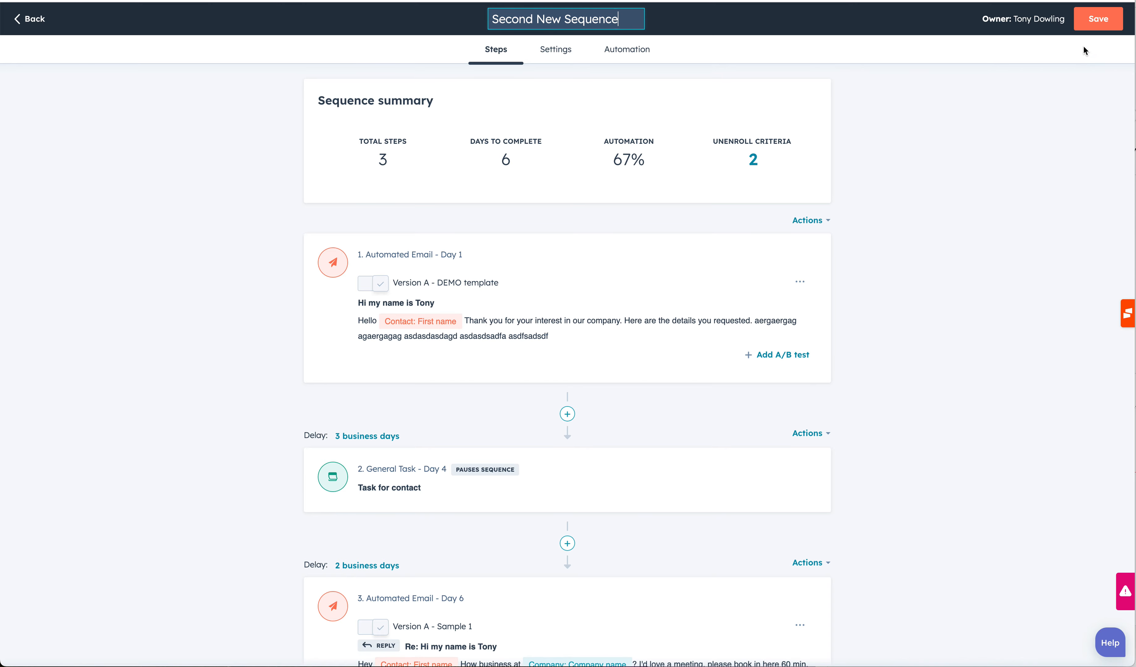
# Save the sequence with sharing set to Everyone.
pyautogui.click(1090, 21)
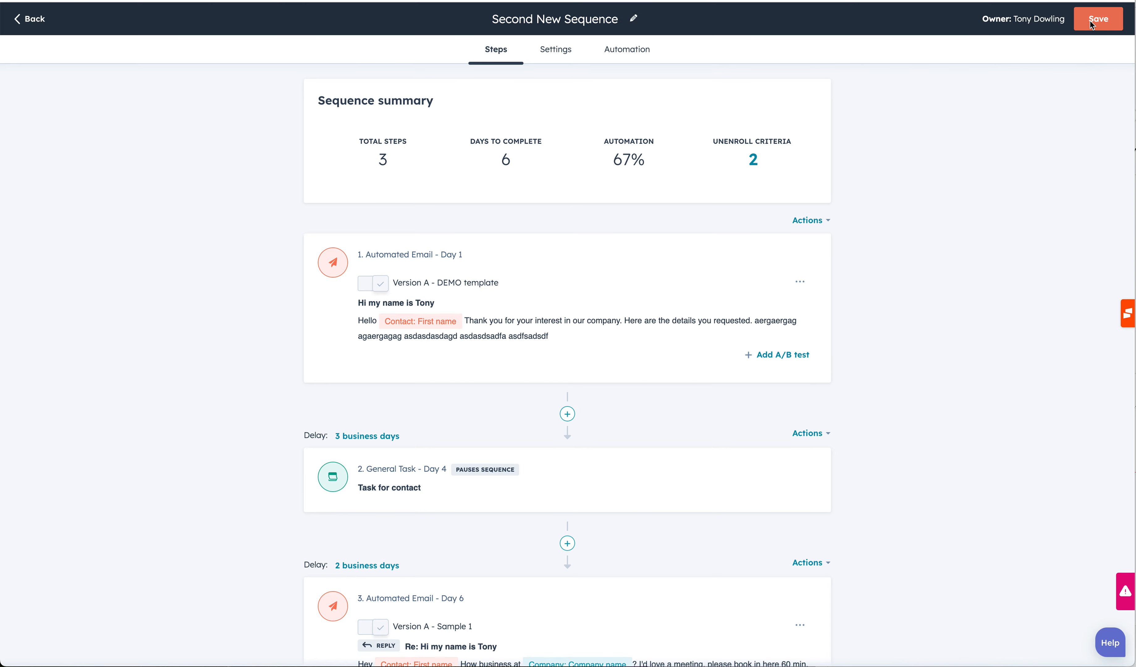
pyautogui.click(778, 175)
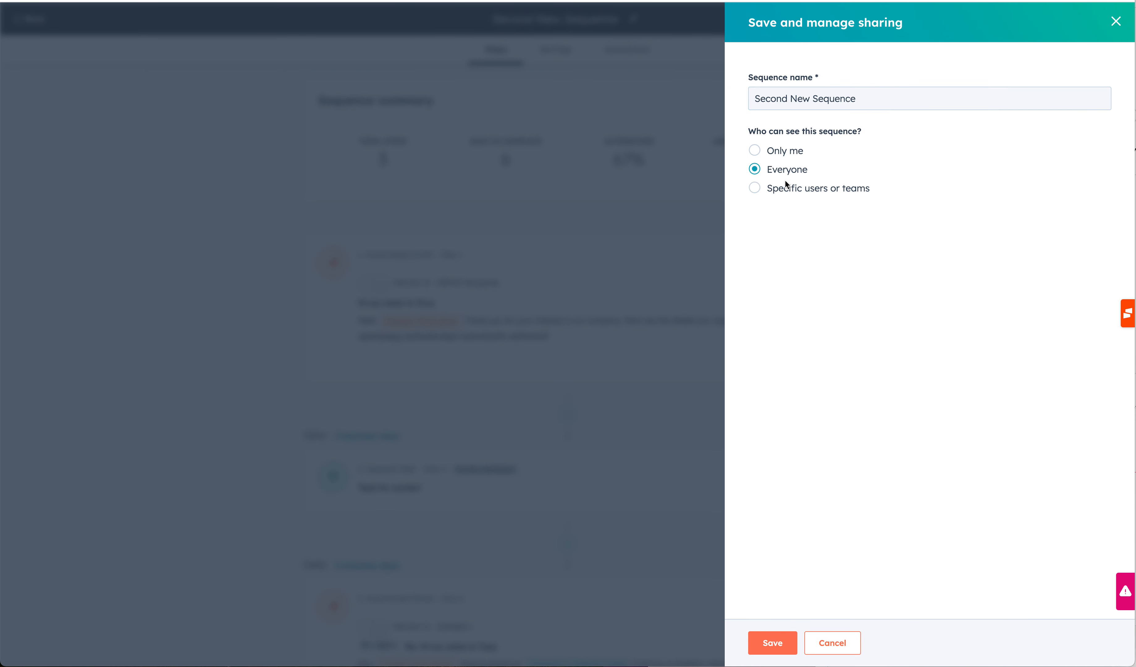
pyautogui.click(780, 642)
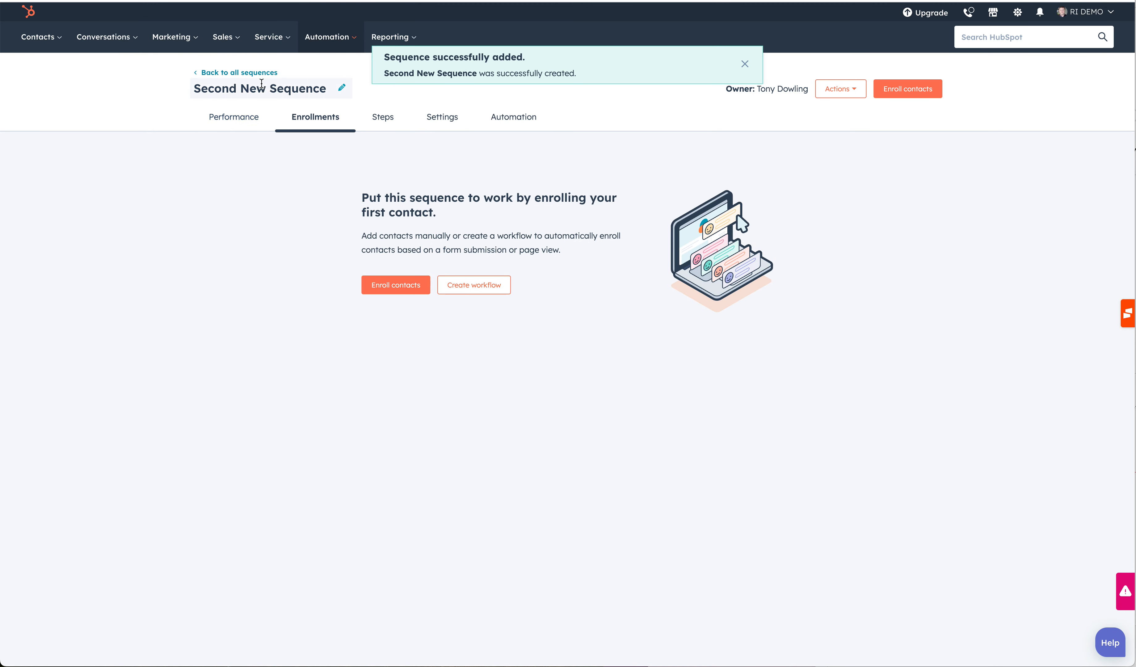
# Return to the sequences list and open the Sales Prospecting page.
pyautogui.click(252, 74)
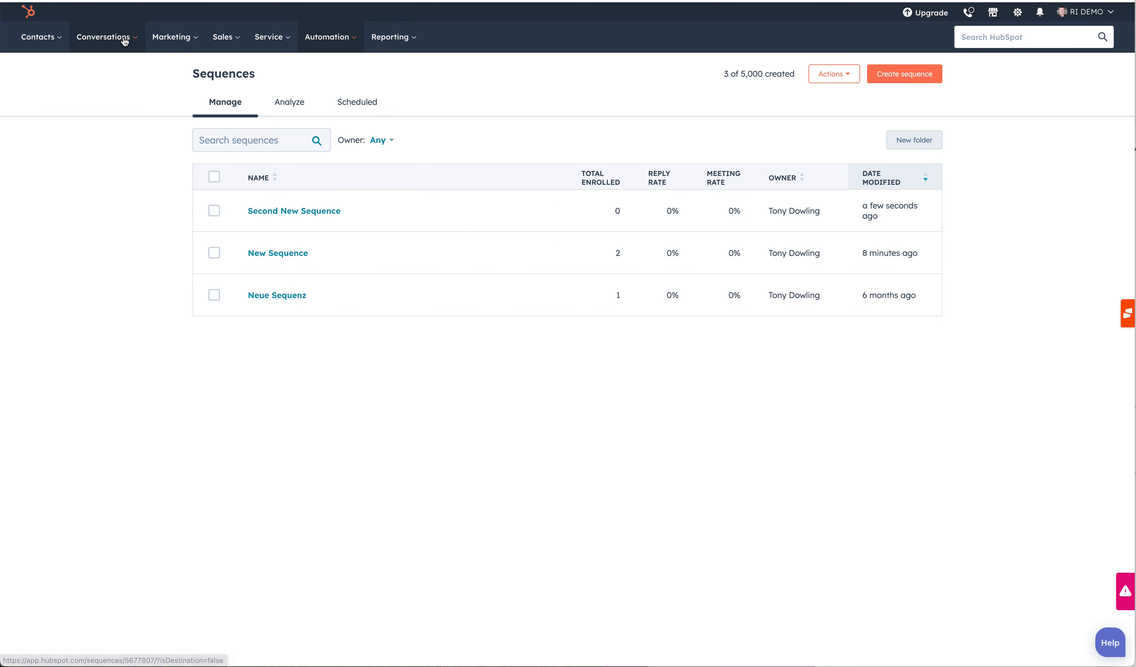
pyautogui.click(228, 37)
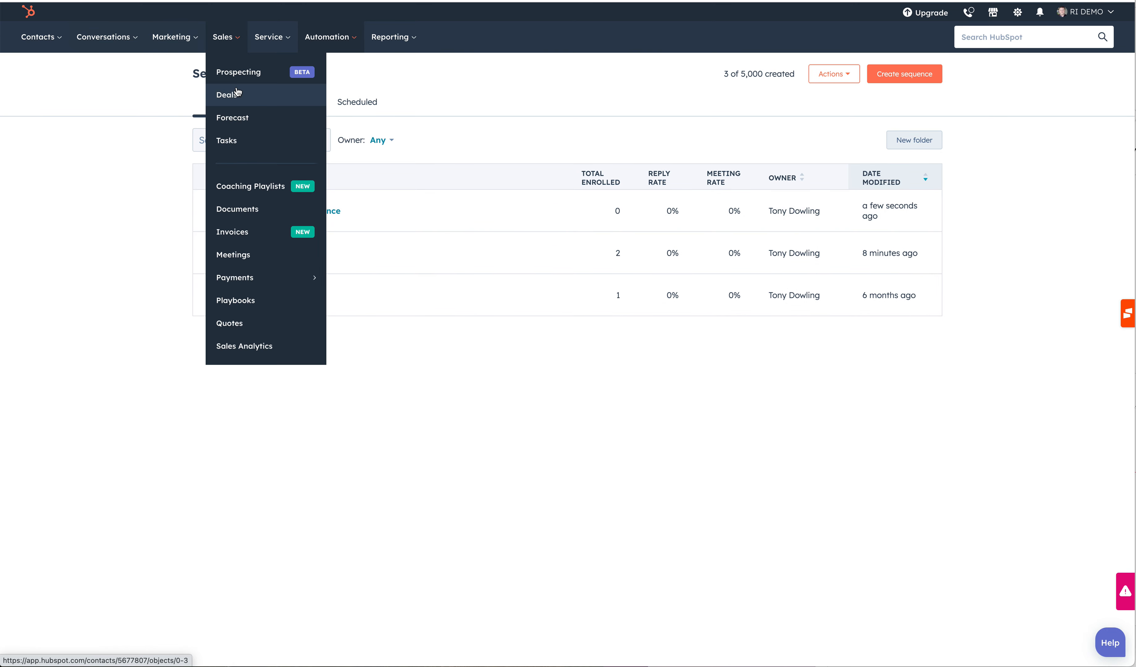
pyautogui.click(234, 74)
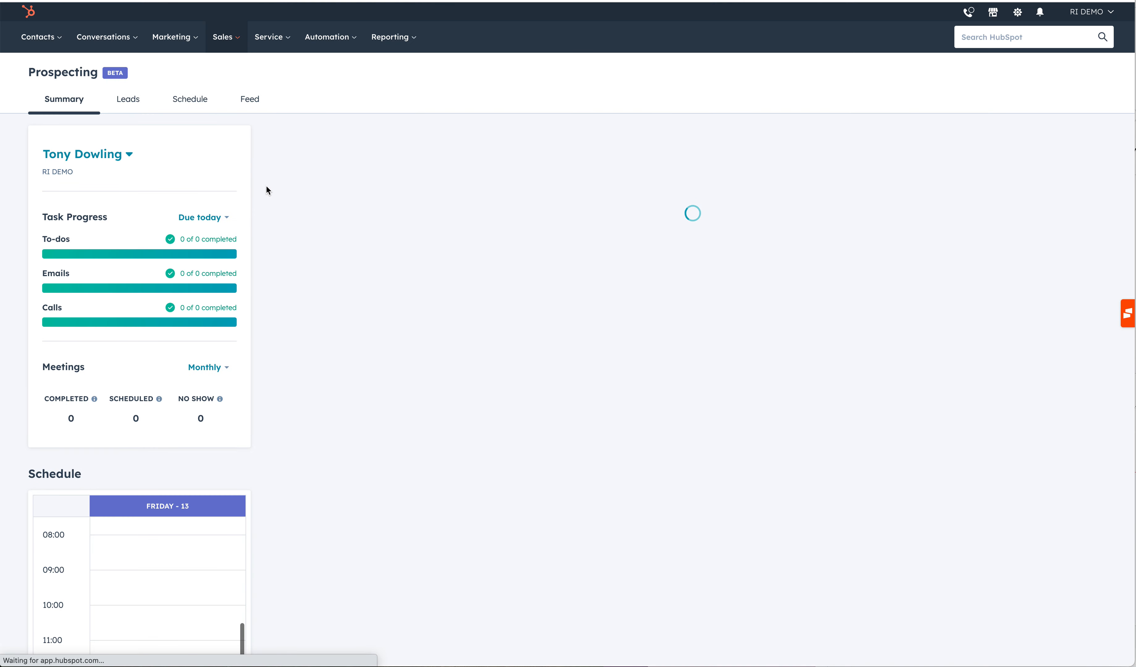
# Open the contacts list and select the first five contacts.
pyautogui.click(40, 38)
pyautogui.click(43, 71)
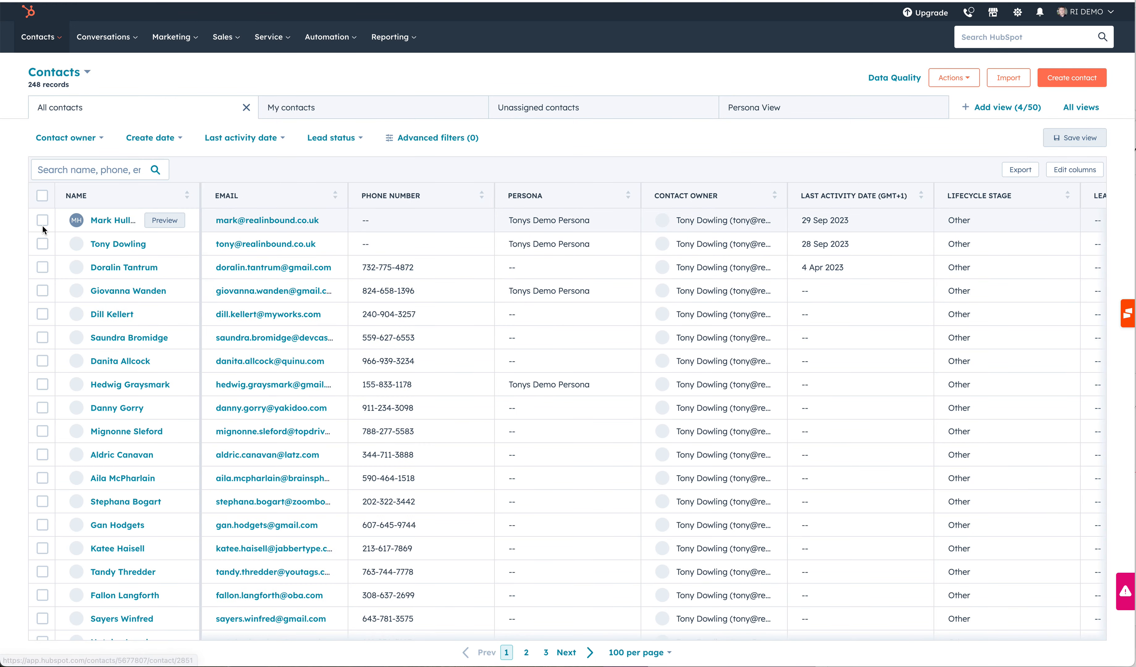
pyautogui.click(42, 221)
pyautogui.click(42, 244)
pyautogui.click(42, 268)
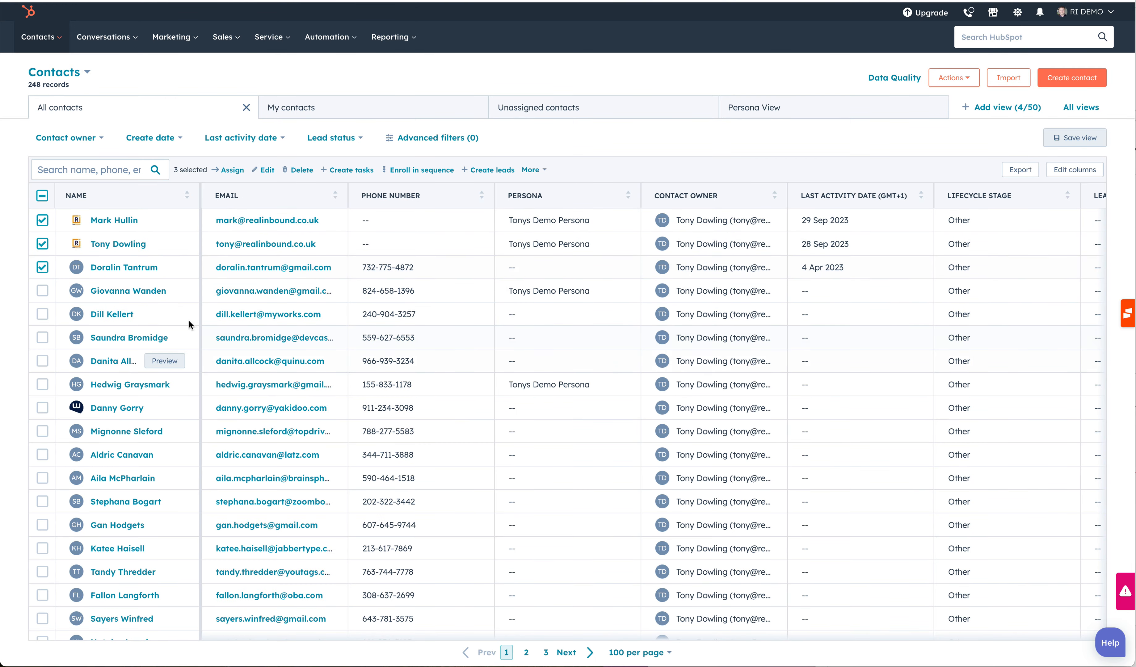
pyautogui.click(42, 291)
pyautogui.click(42, 314)
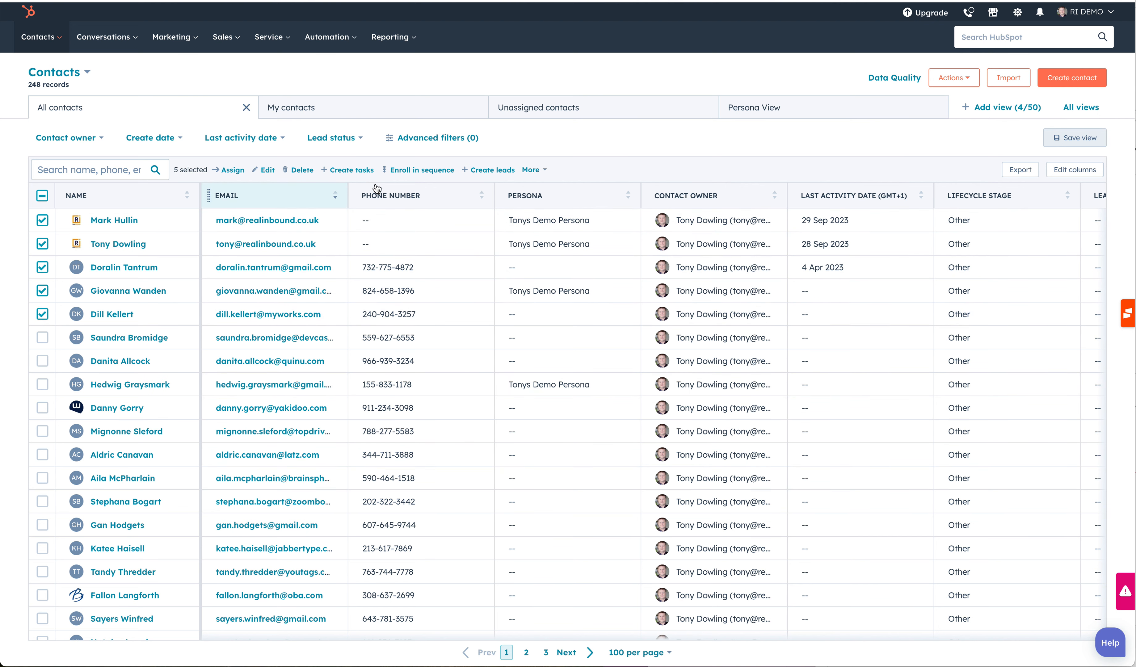
# Enroll the selected contacts in 'Second New Sequence', continuing with the 3 eligible contacts.
pyautogui.click(435, 170)
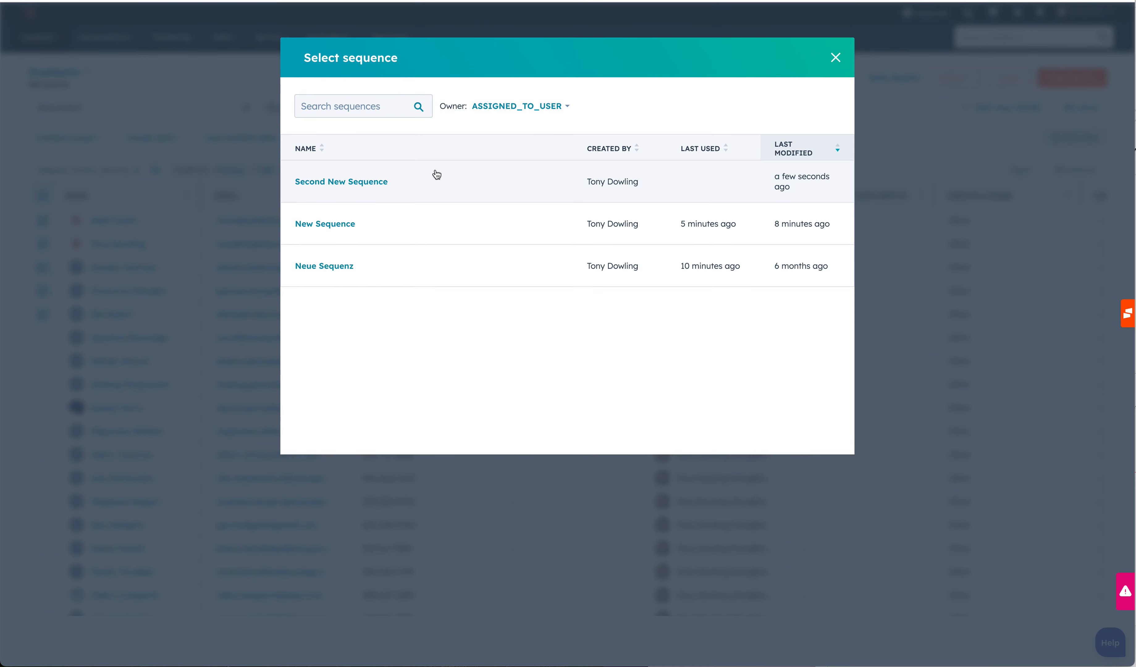
pyautogui.click(363, 183)
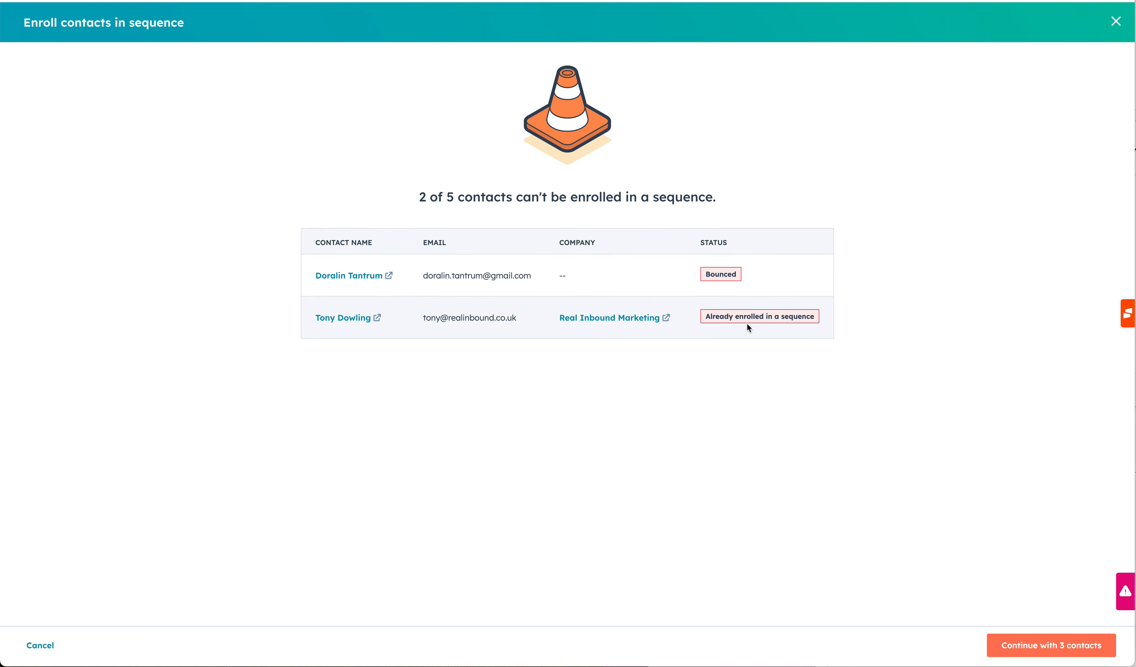
pyautogui.click(1048, 644)
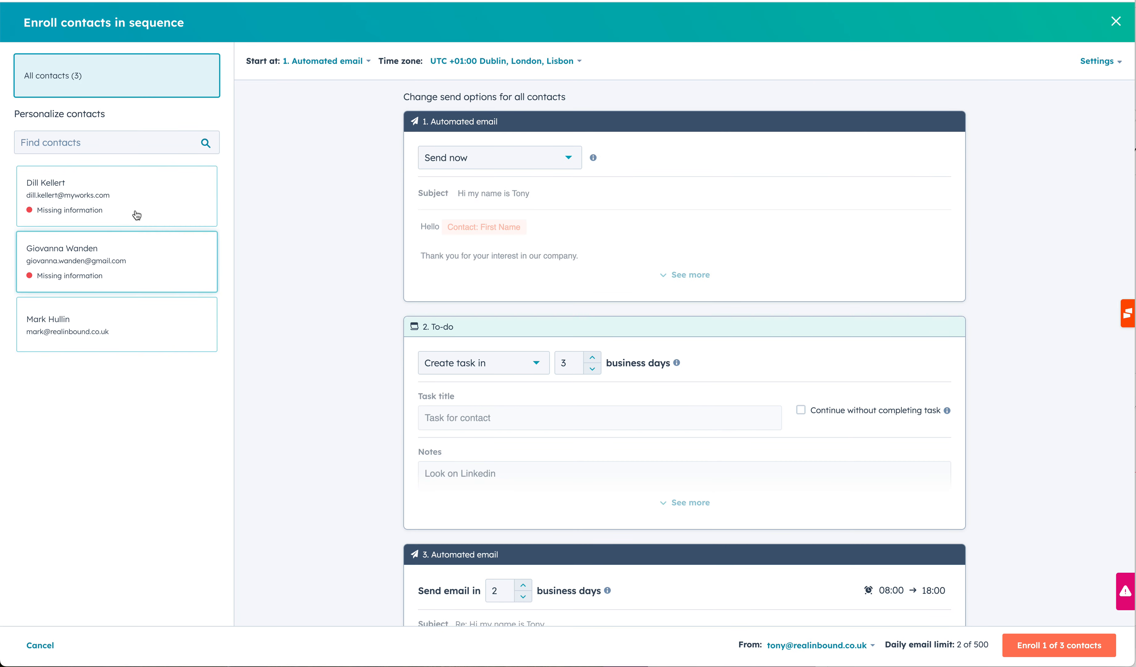
# Review the send options for each step and enroll the contact that has no missing information.
pyautogui.scroll(-4, 609, 437)
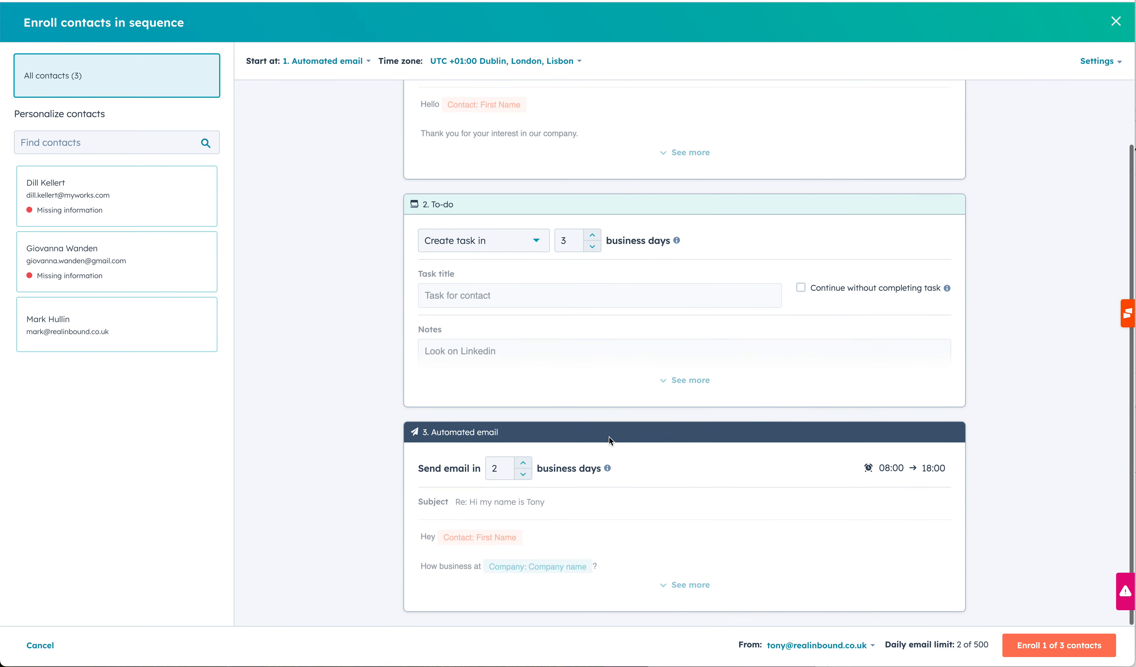
pyautogui.scroll(4, 658, 359)
pyautogui.scroll(-1, 559, 353)
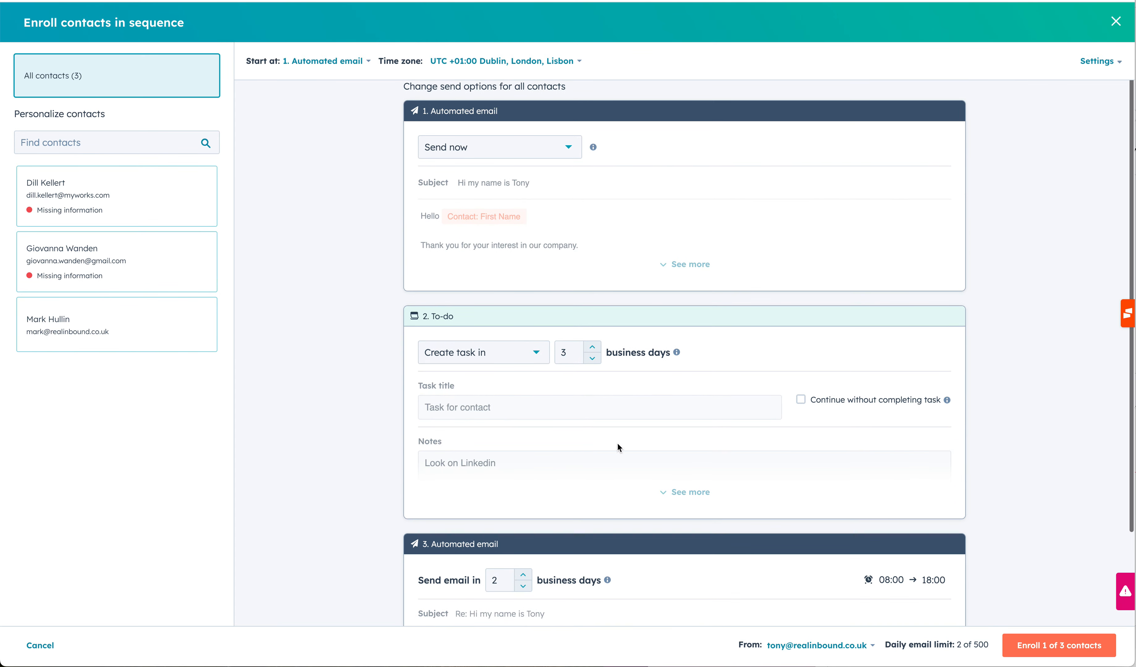
pyautogui.click(1086, 643)
pyautogui.click(504, 117)
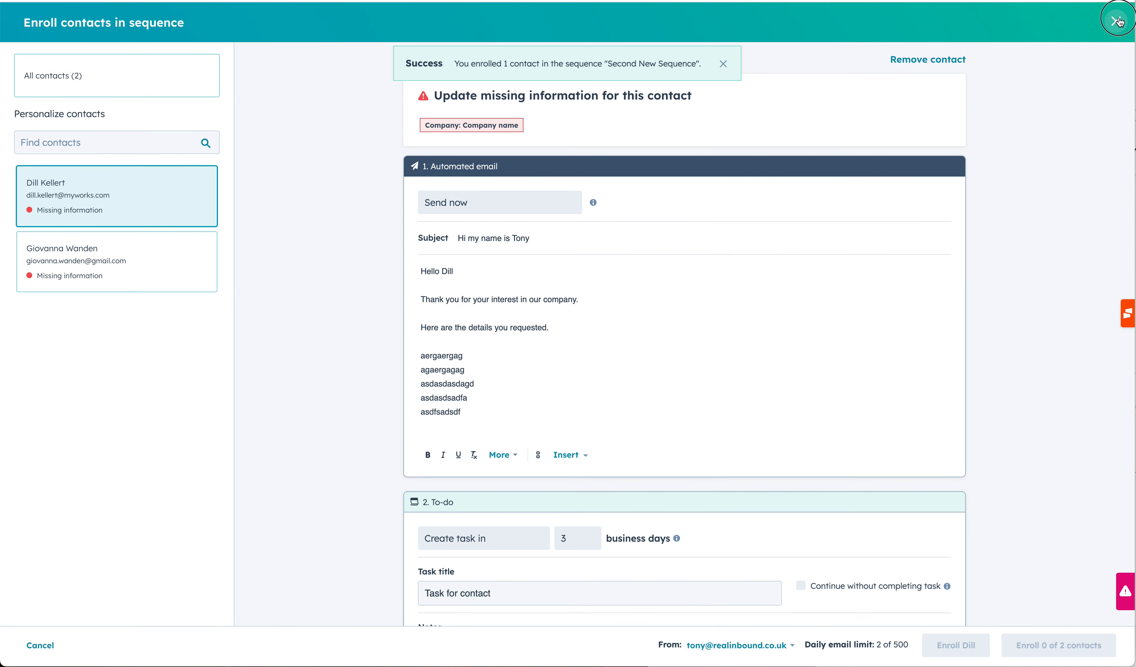
# Close the enrollment dialog and review the tasks and sequence enrollments on the Prospecting summary page.
pyautogui.click(1115, 22)
pyautogui.click(498, 143)
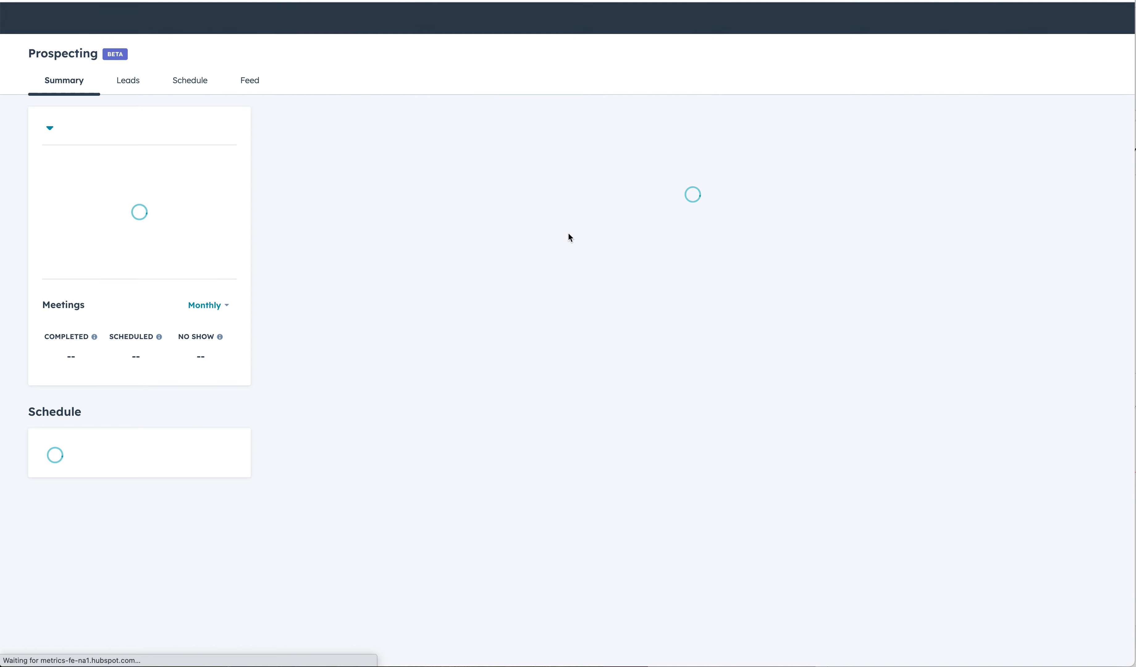
pyautogui.scroll(-5, 545, 357)
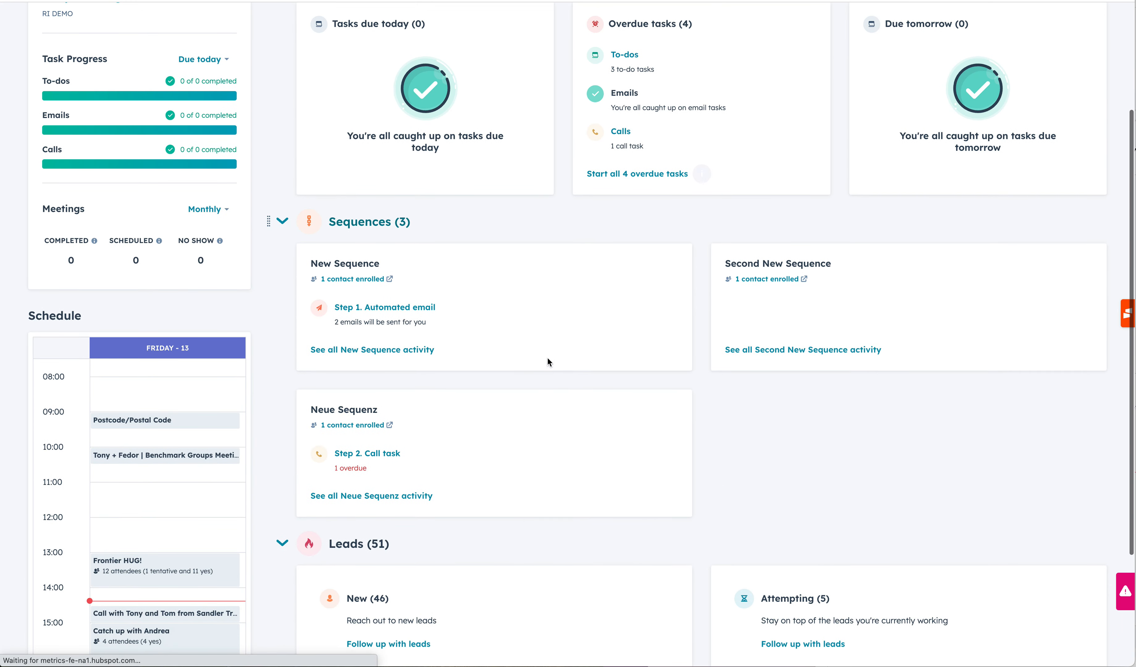
pyautogui.scroll(5, 570, 491)
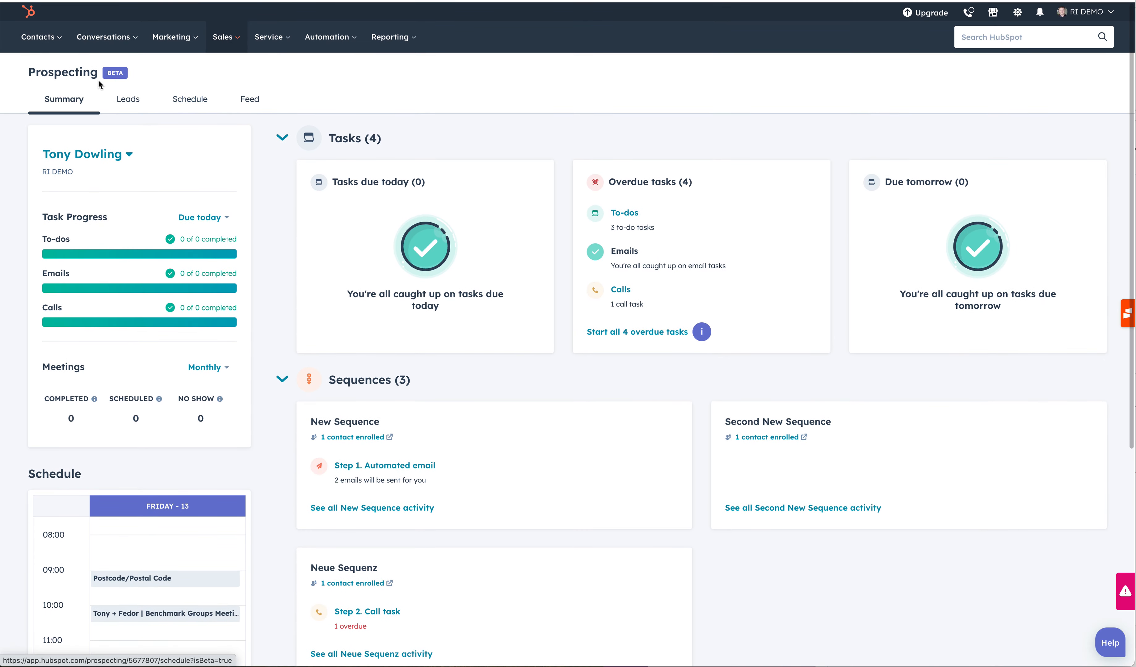
pyautogui.scroll(-2, 580, 370)
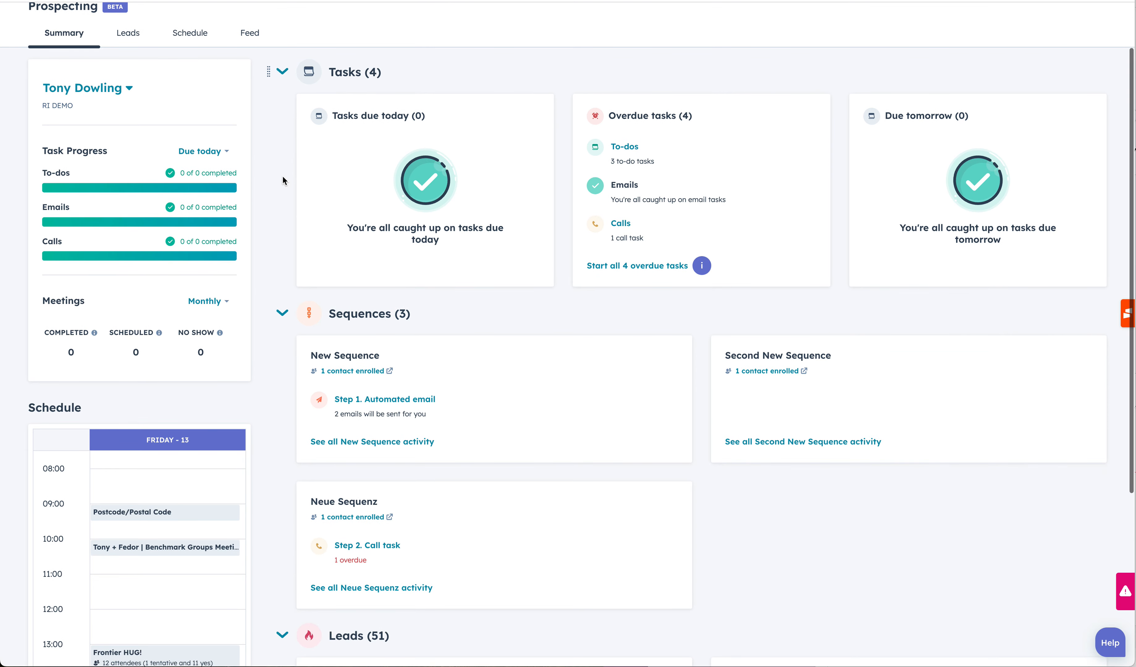
pyautogui.scroll(-3, 573, 376)
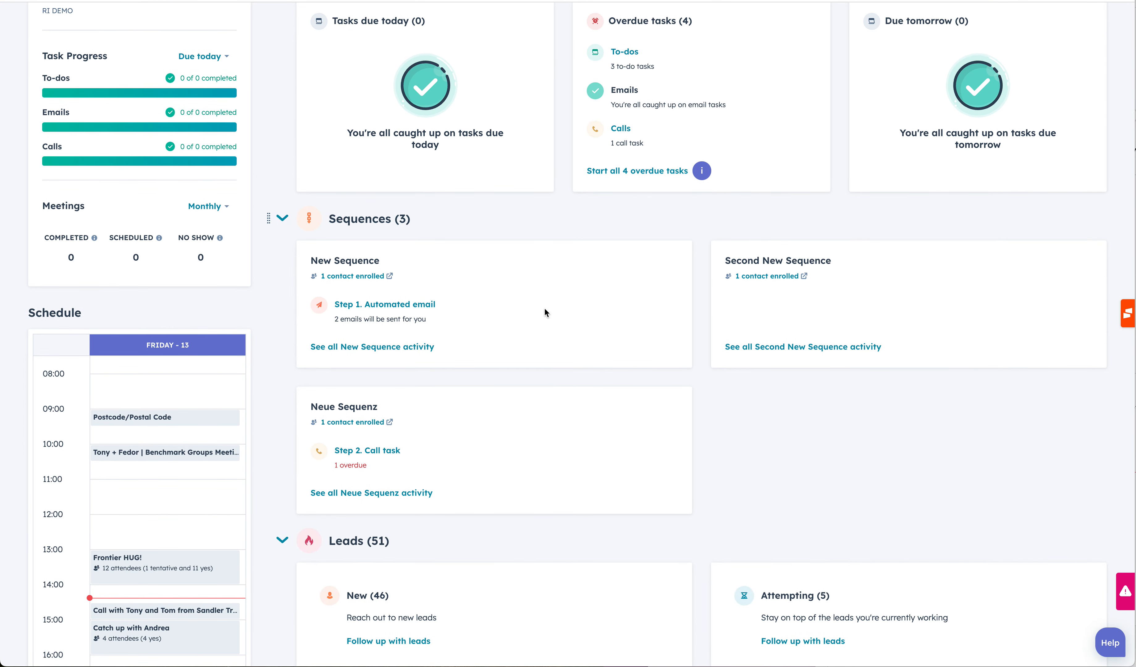
pyautogui.scroll(-4, 598, 435)
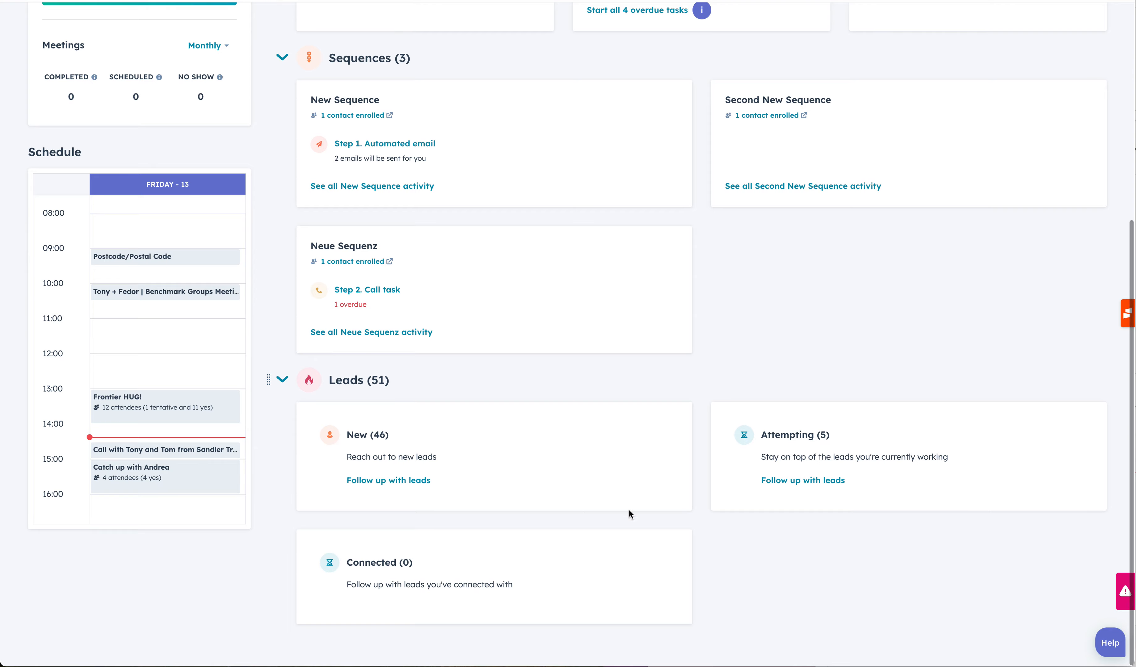
pyautogui.scroll(8, 650, 495)
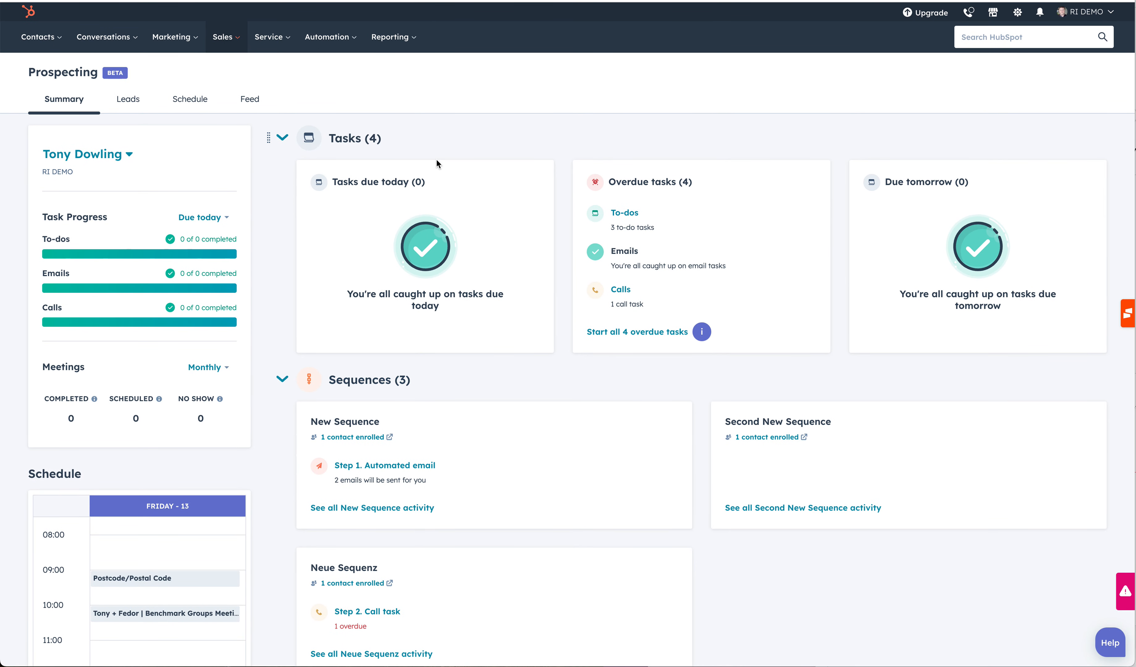